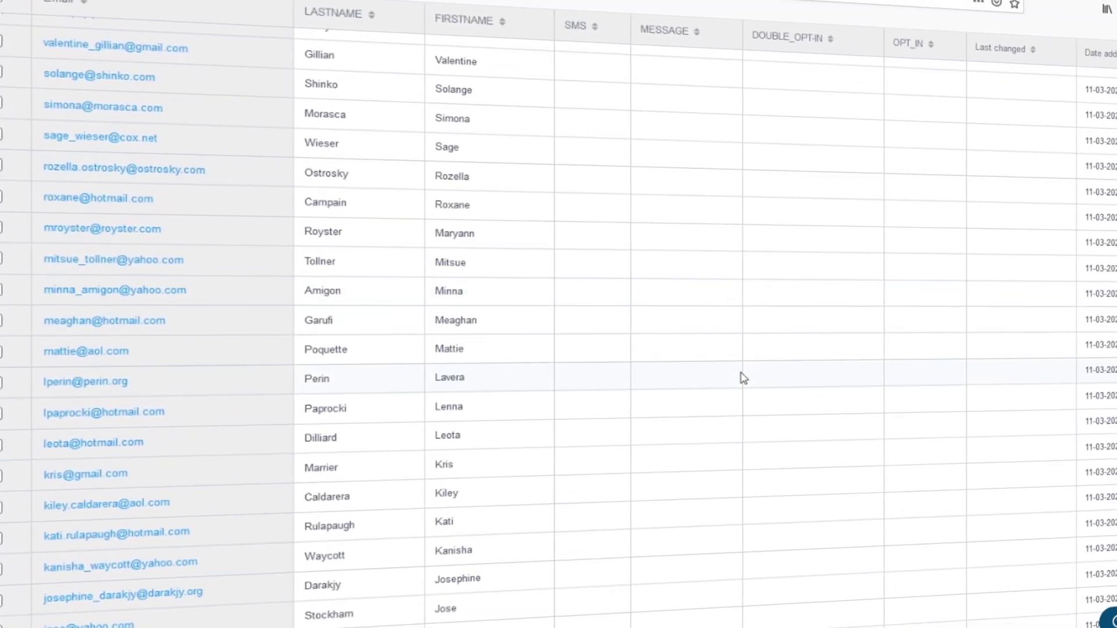
# Scroll through the Sendinblue contacts list to review the imported first and last names.
pyautogui.scroll(-5, 739, 378)
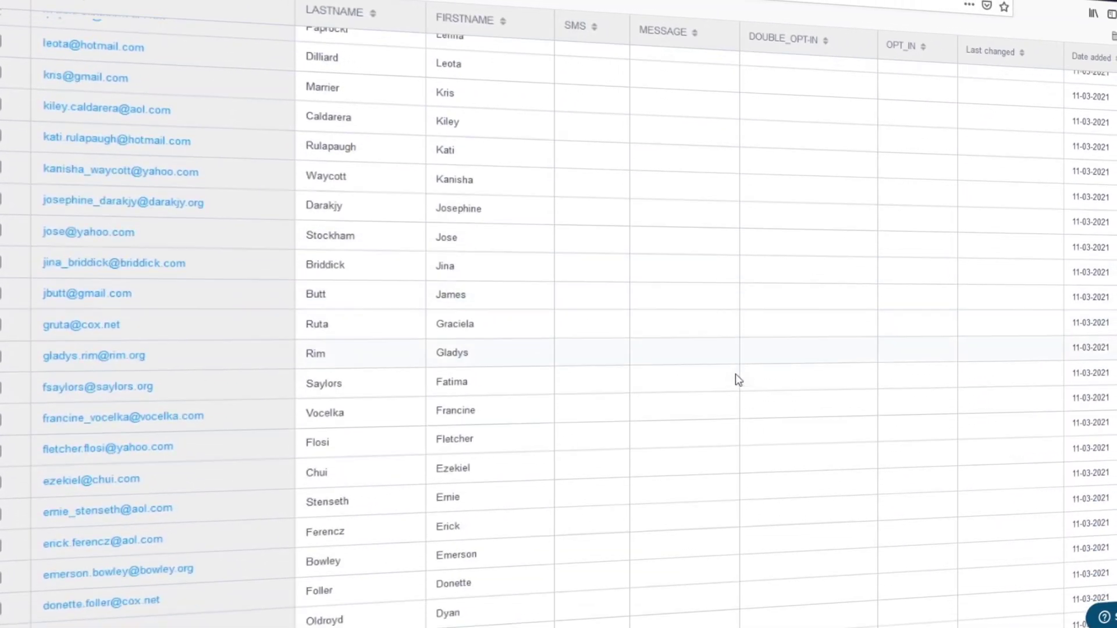
pyautogui.scroll(-4, 737, 381)
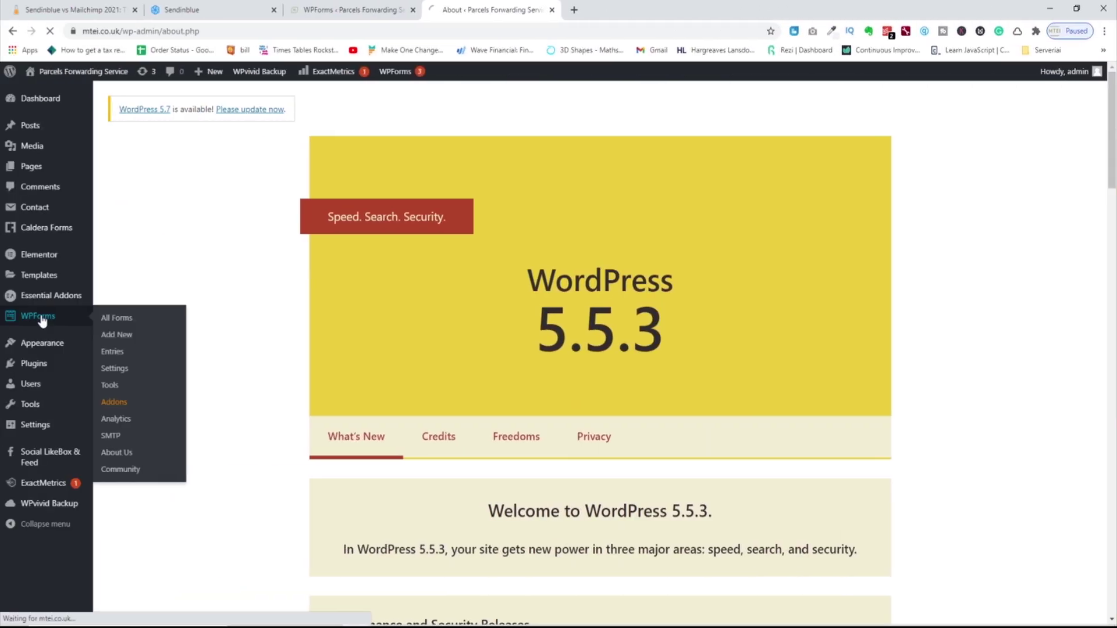
# Open the Simple Contact Form from All Forms in the builder and show its Marketing providers.
pyautogui.click(43, 317)
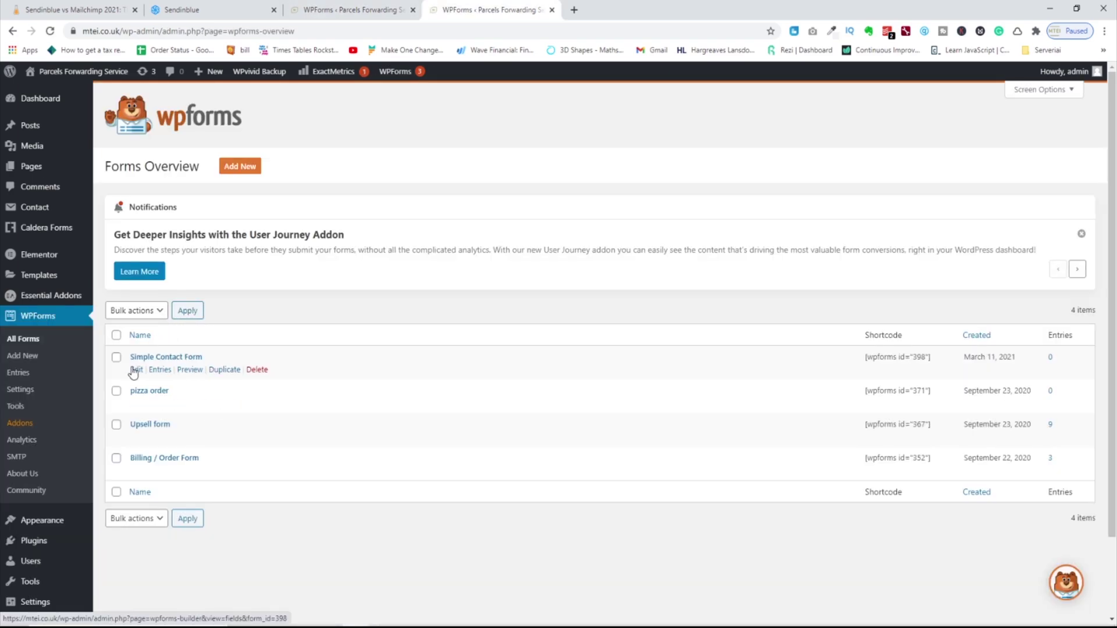
pyautogui.click(135, 371)
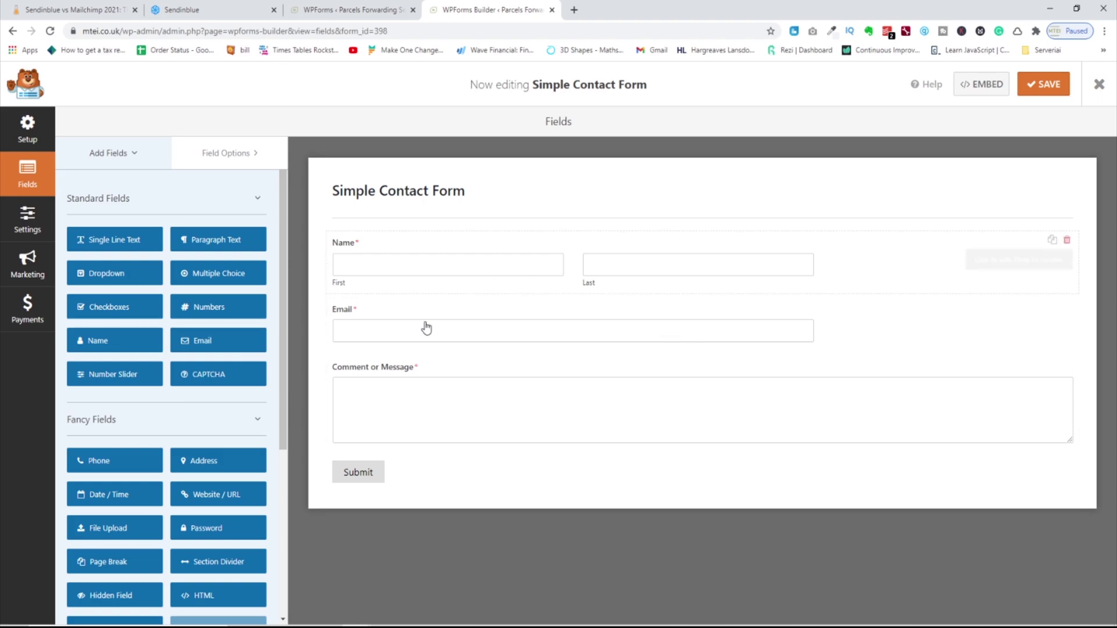
pyautogui.click(31, 276)
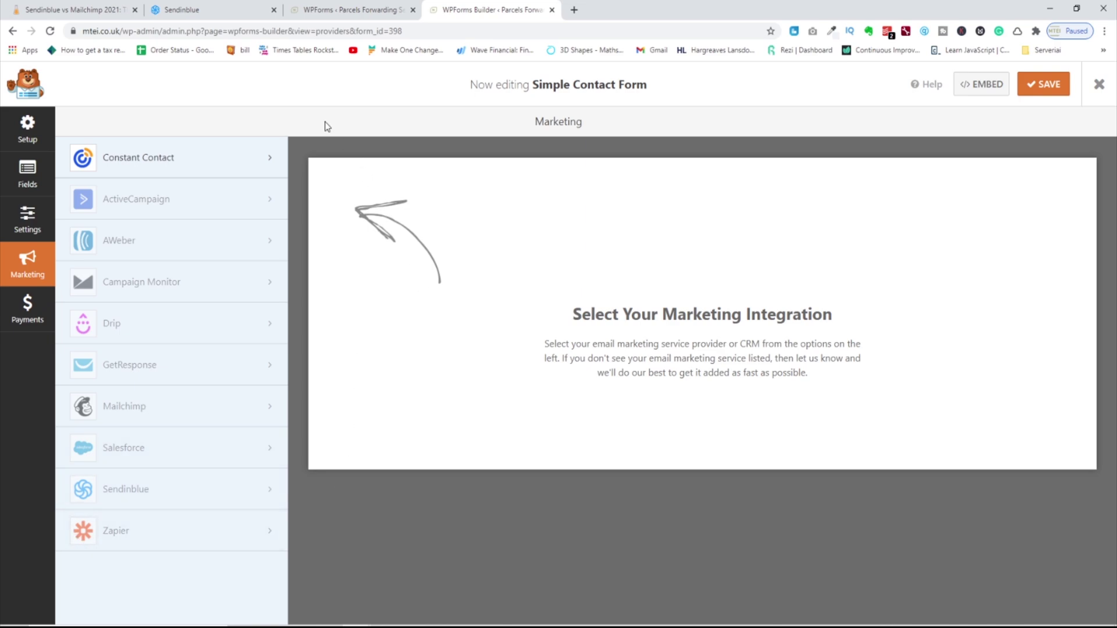
# Install and activate the Sendinblue addon, save and refresh, then start adding a new Sendinblue account.
pyautogui.click(181, 498)
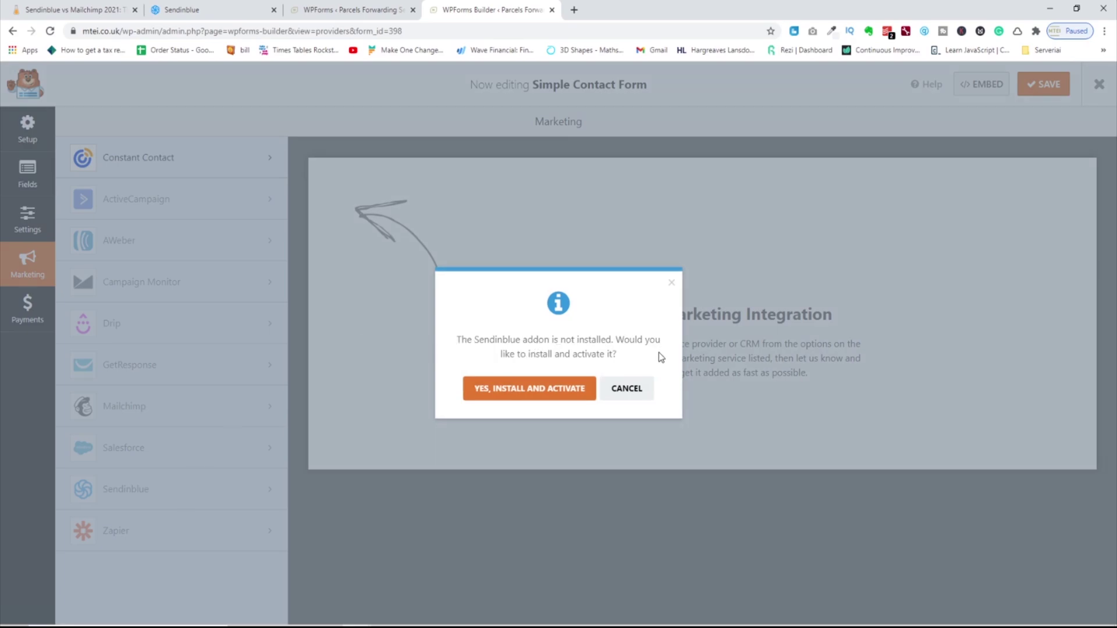
pyautogui.click(528, 392)
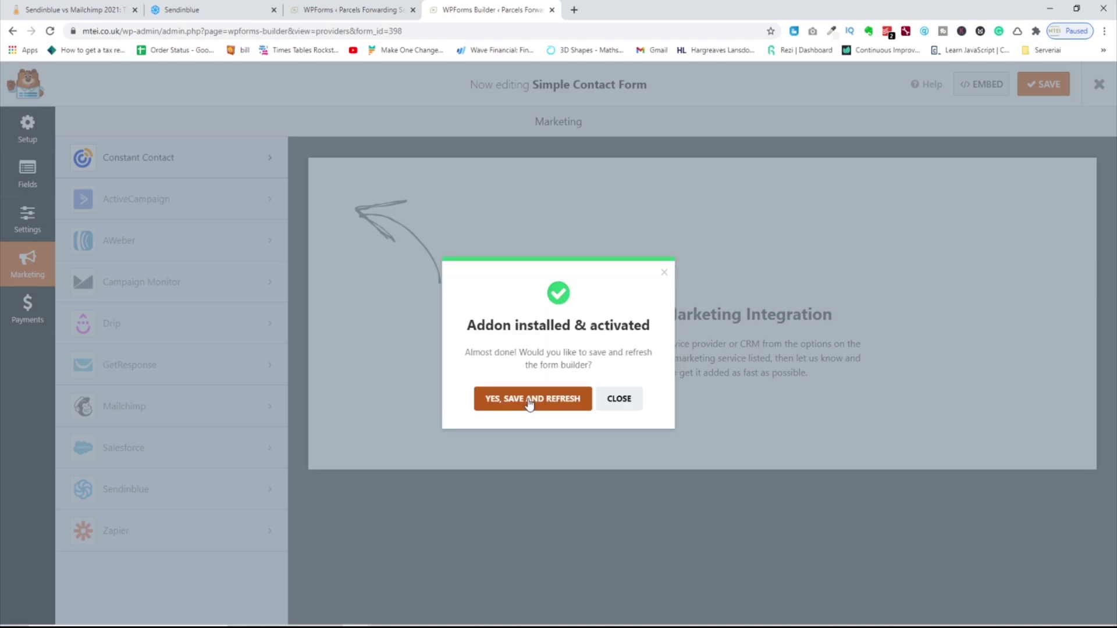
pyautogui.click(530, 401)
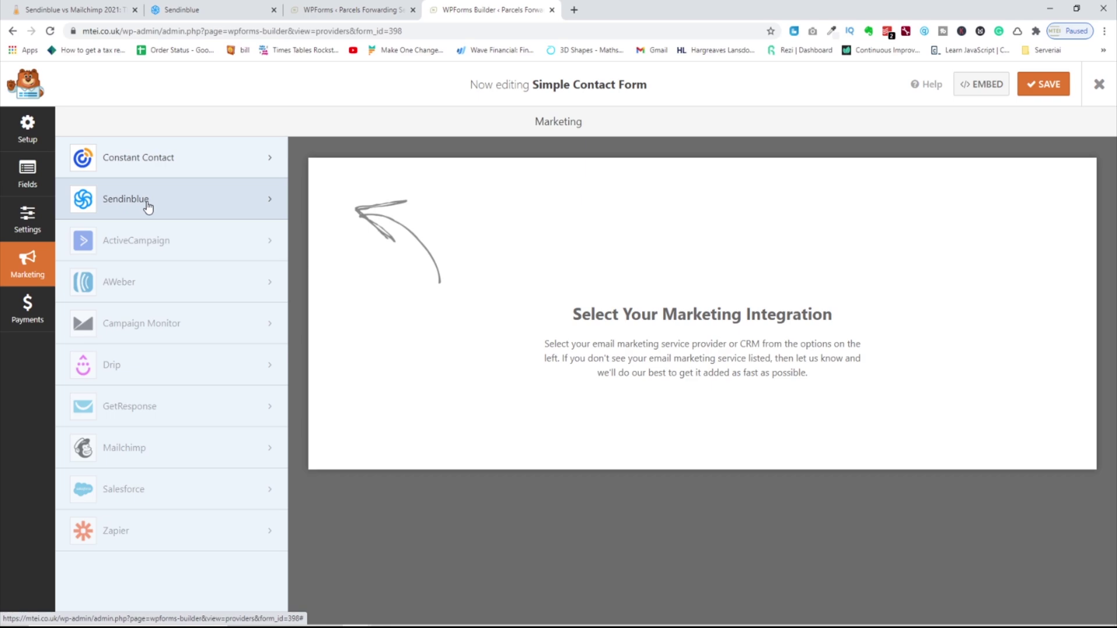
pyautogui.click(259, 204)
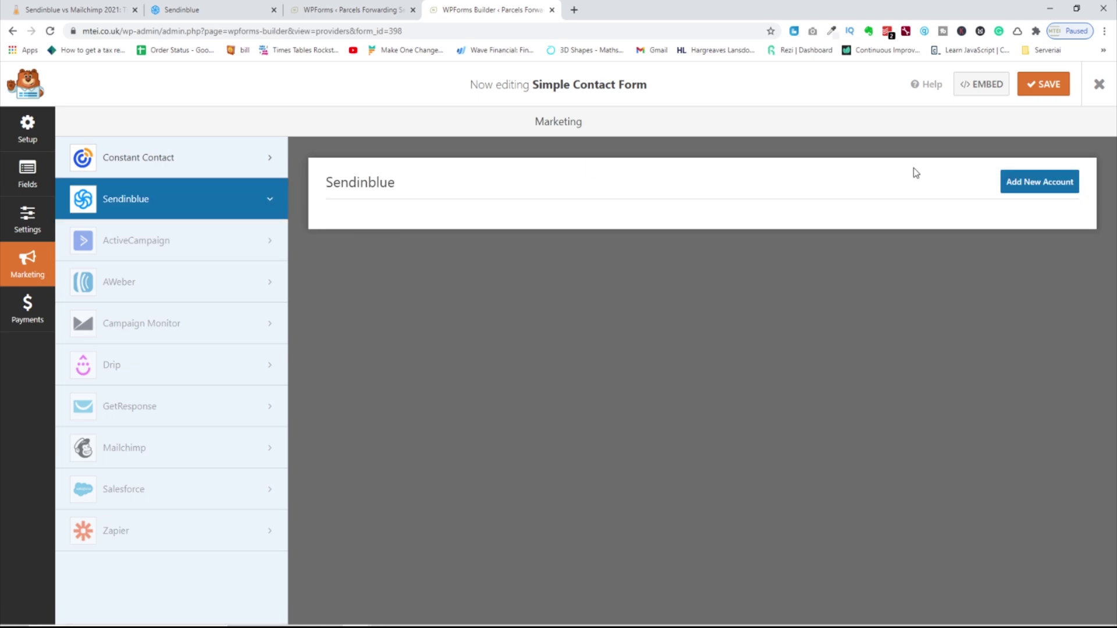
pyautogui.click(1024, 184)
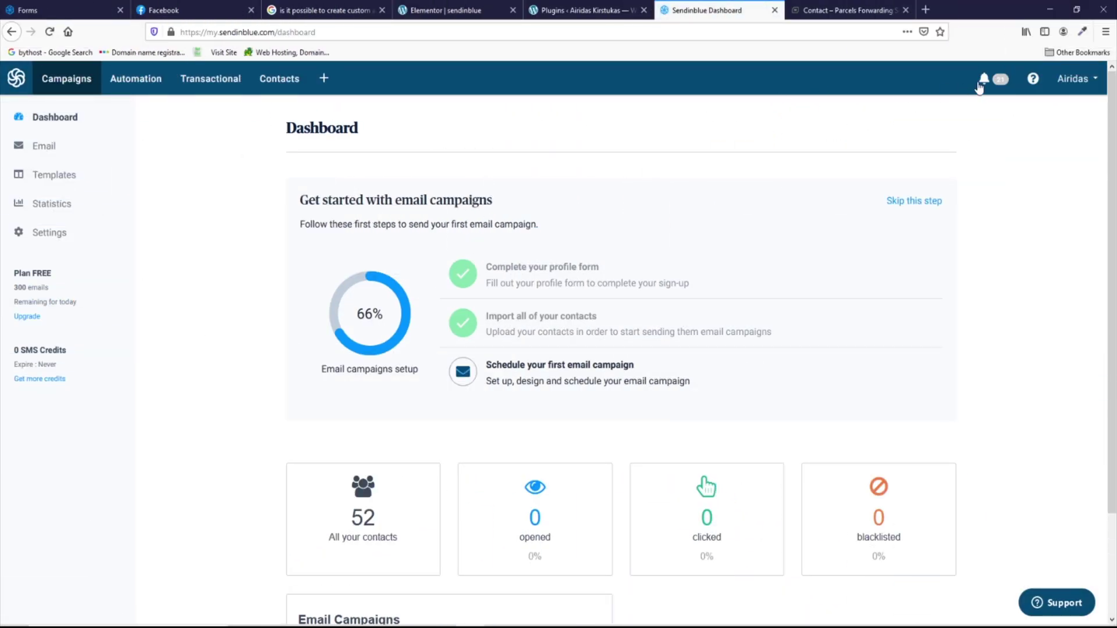
# Copy the API key from Sendinblue's SMTP & API page into the WPForms API Key field.
pyautogui.click(1079, 85)
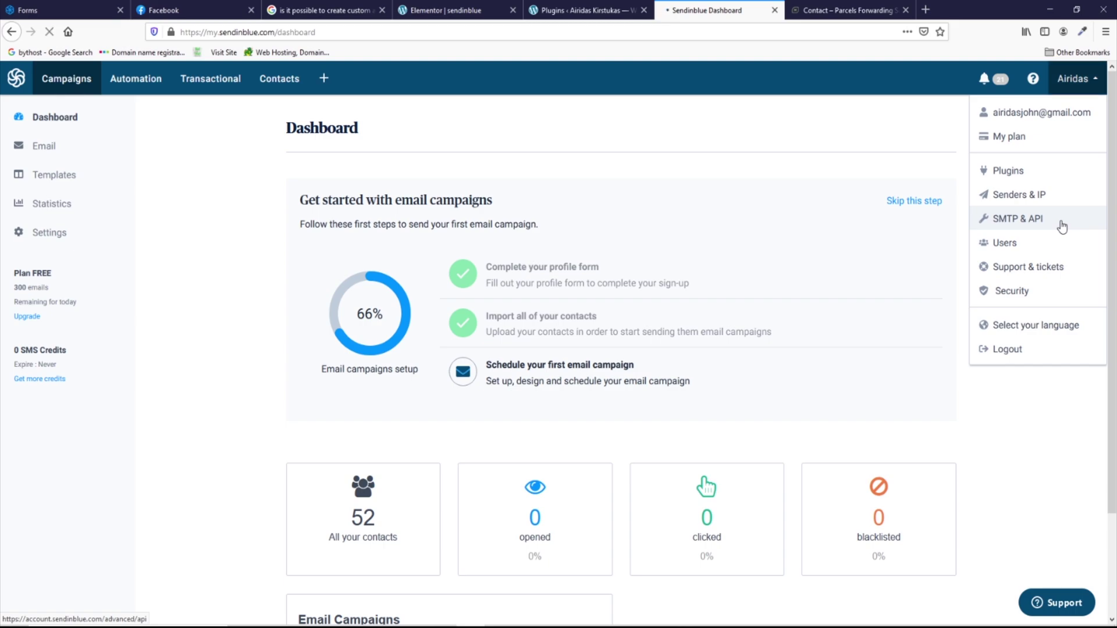
pyautogui.click(1062, 227)
pyautogui.click(378, 268)
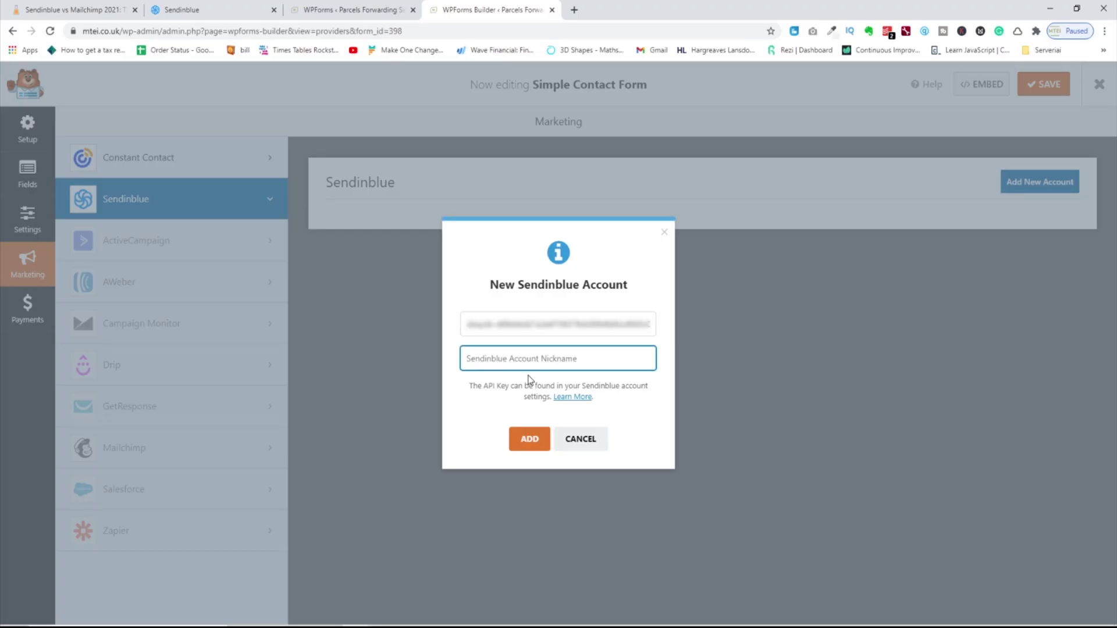
# Add the Sendinblue account under a nickname and create a connection named 'Contact Opt'.
pyautogui.write('Airidas')
pyautogui.click(530, 439)
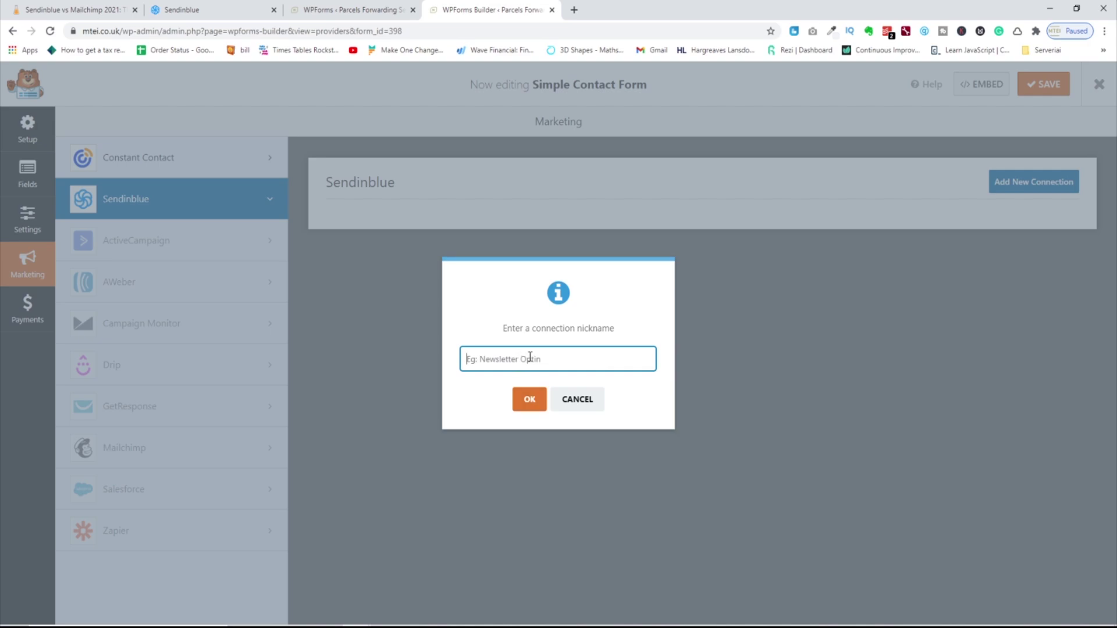
pyautogui.write('Contact Opt')
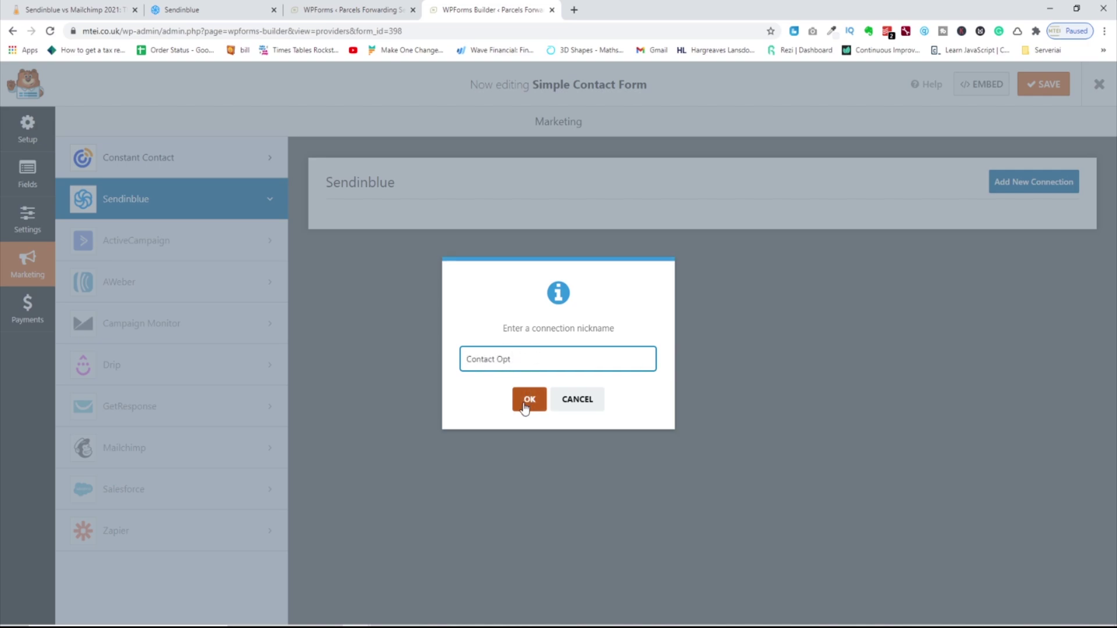
pyautogui.click(526, 402)
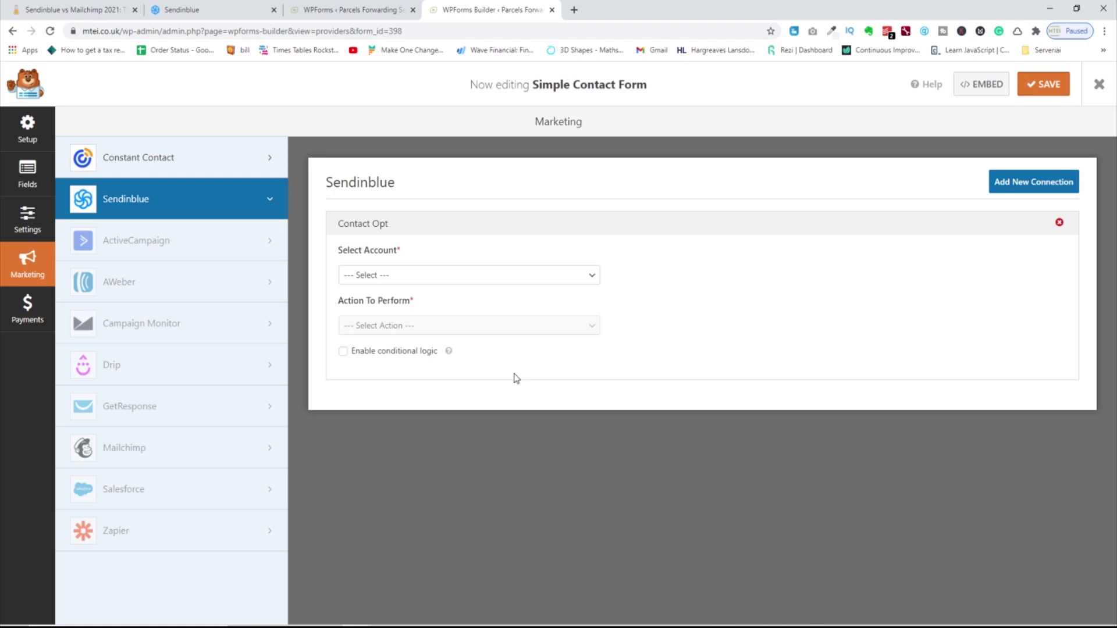
pyautogui.click(460, 281)
# Link the connection to the new account, set it to Subscribe, and map both email fields to Email.
pyautogui.click(464, 308)
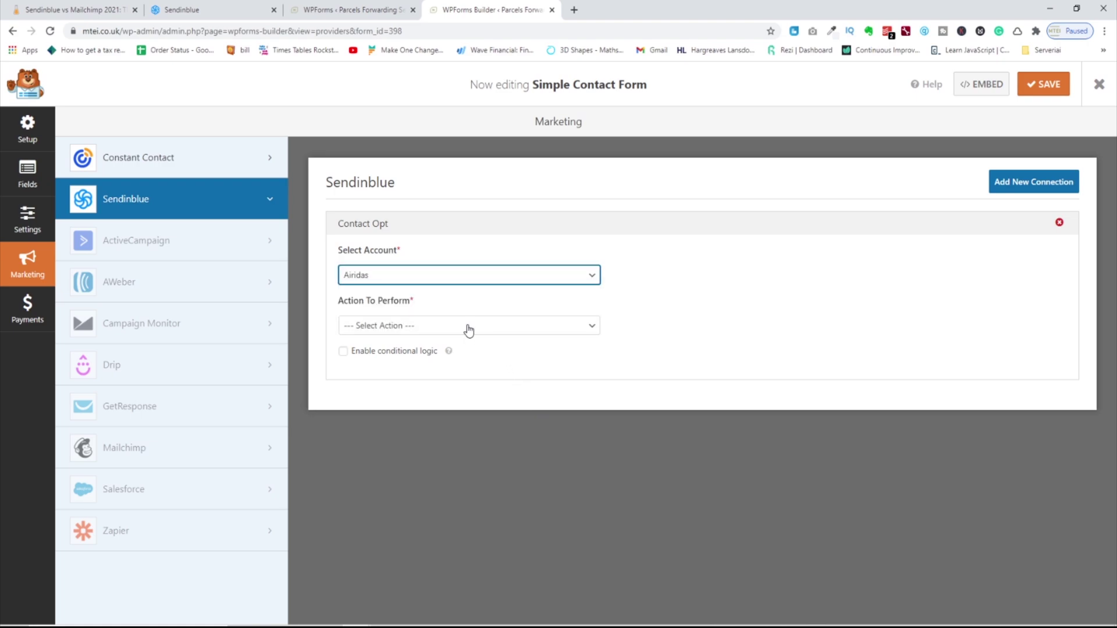
pyautogui.click(469, 329)
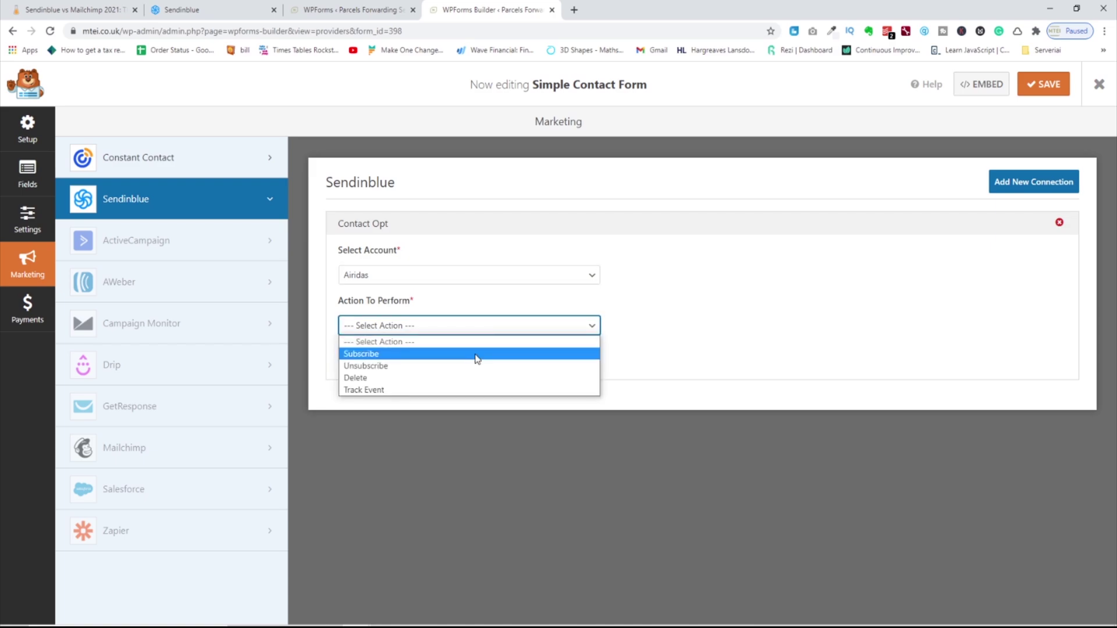
pyautogui.click(477, 355)
pyautogui.click(549, 343)
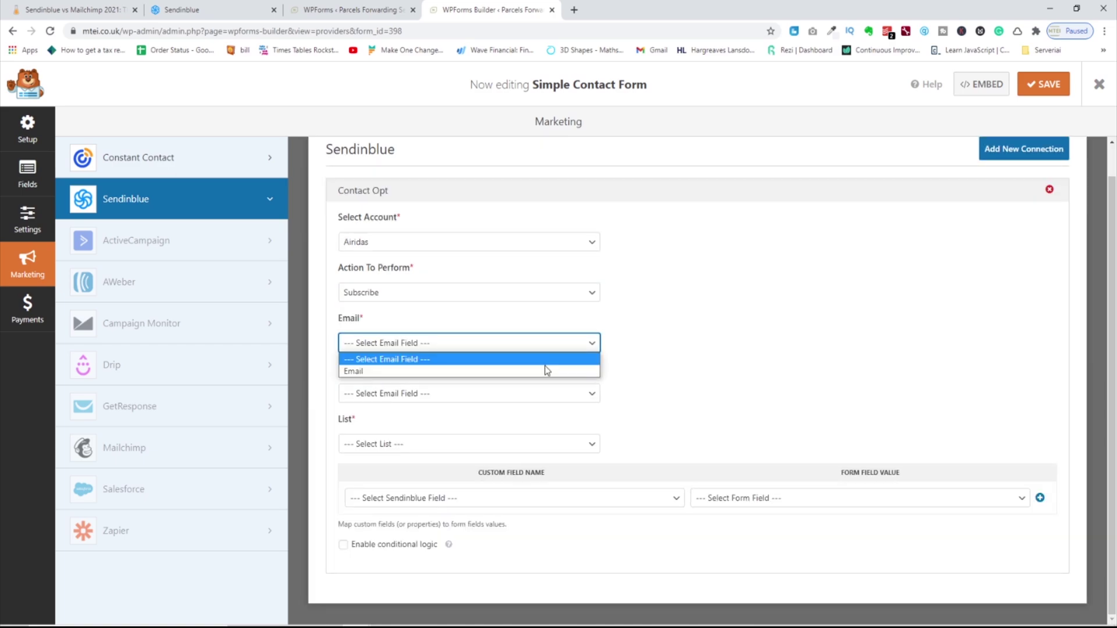
pyautogui.click(545, 368)
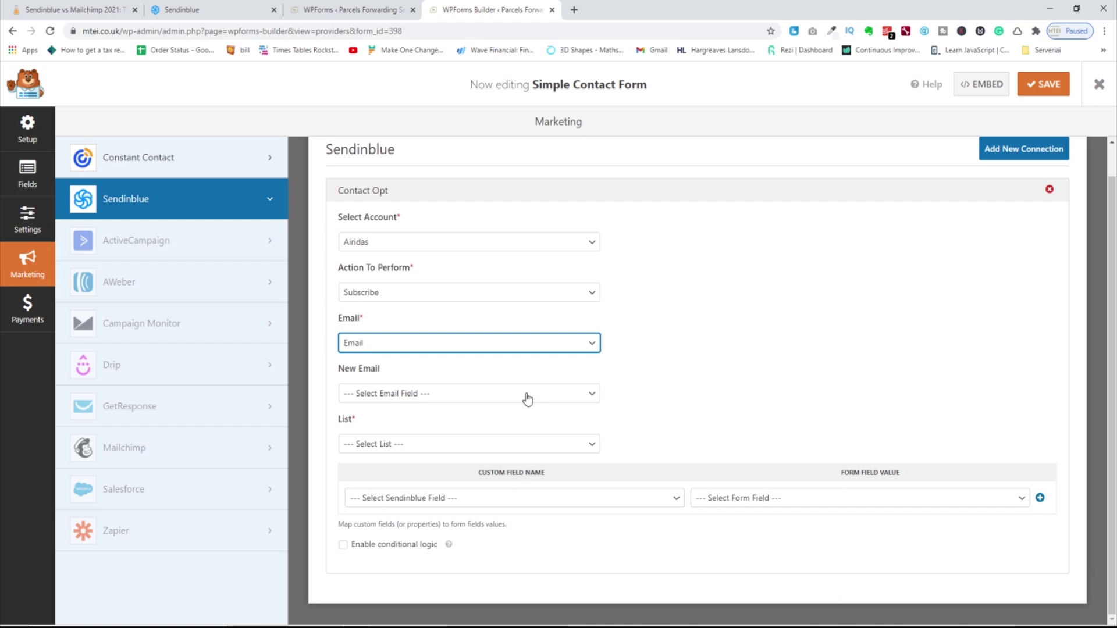
pyautogui.click(527, 396)
pyautogui.click(533, 423)
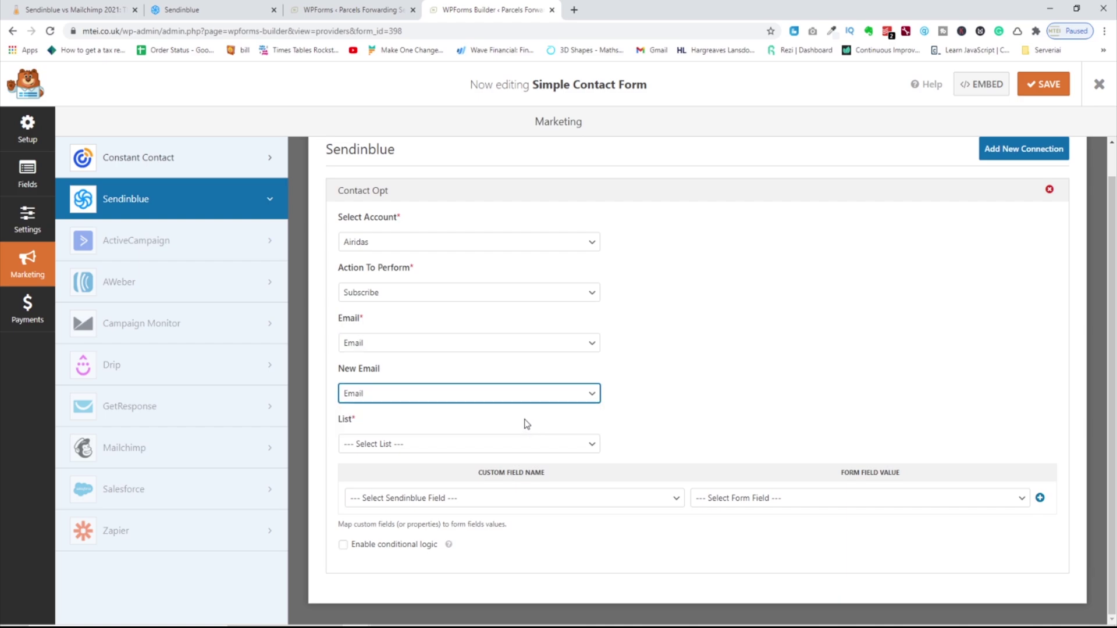
# Choose mtei as the Sendinblue list that receives subscribers.
pyautogui.click(568, 478)
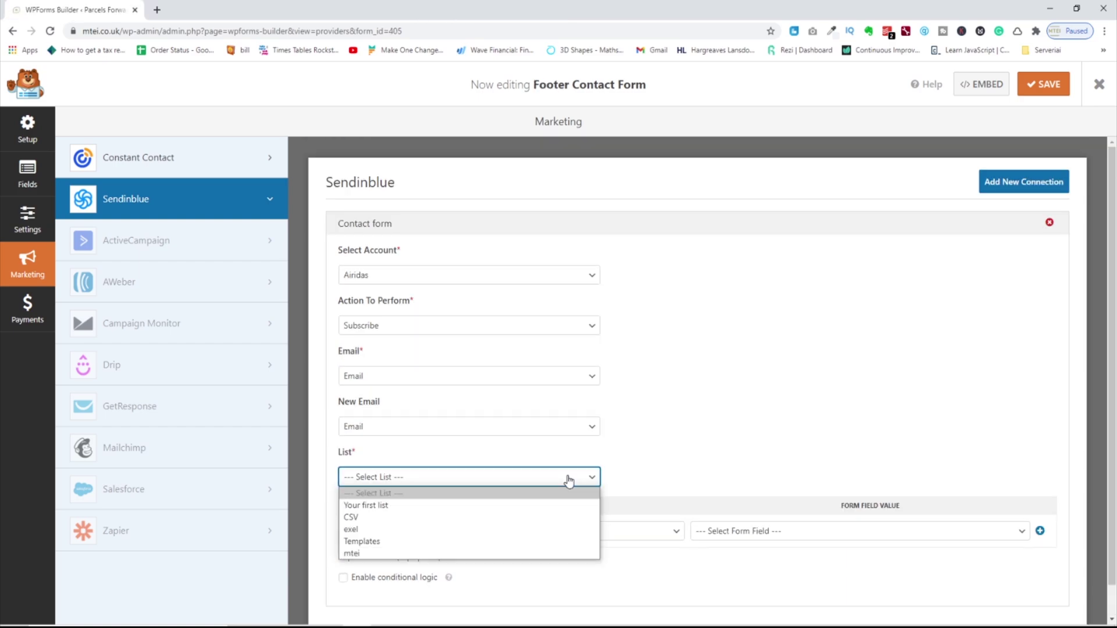
pyautogui.click(571, 554)
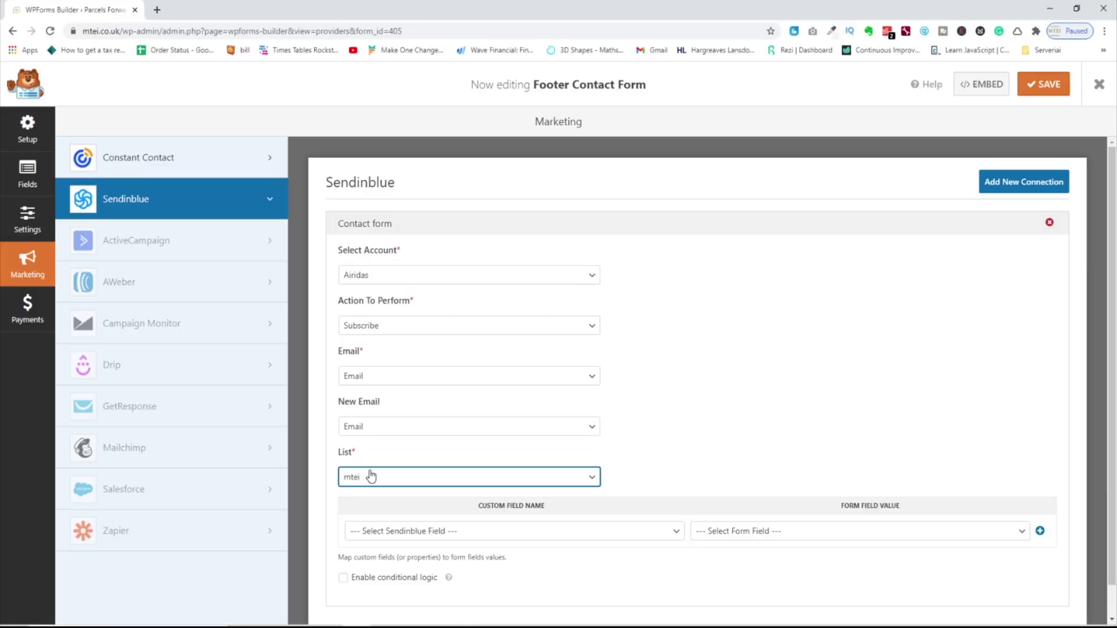
pyautogui.click(370, 475)
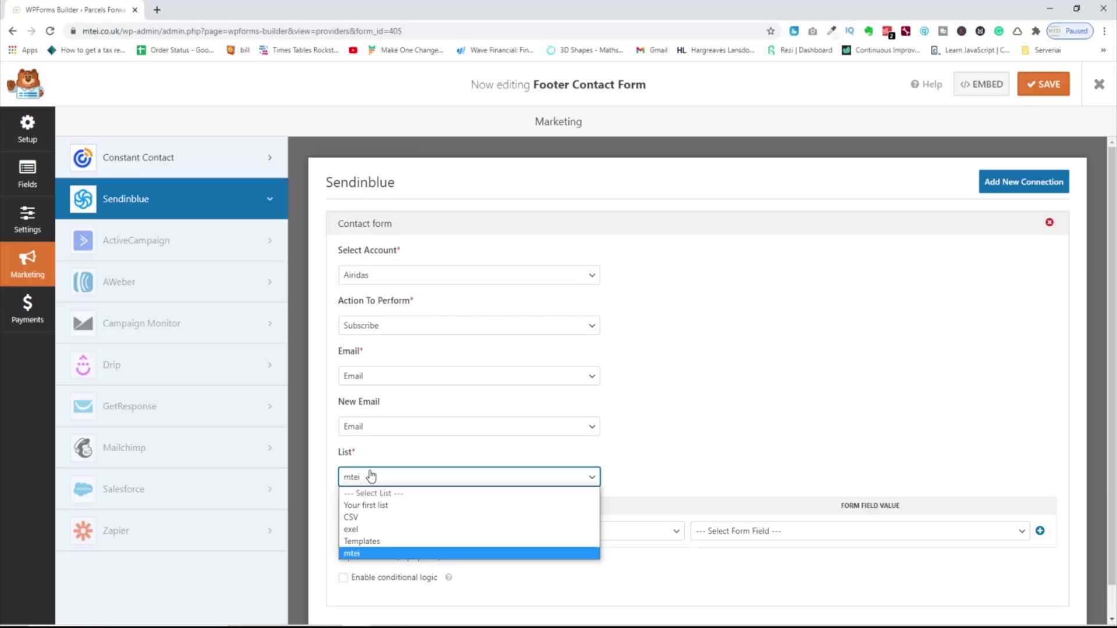
pyautogui.scroll(-1, 373, 529)
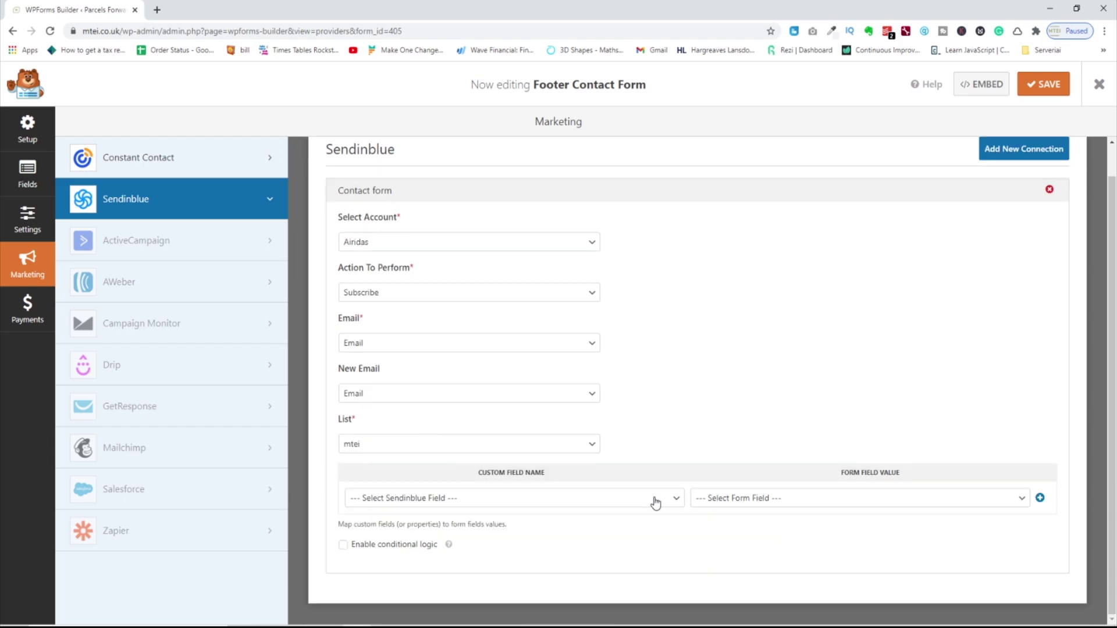
# Map FIRSTNAME to the Name field and MESSAGE to the Comment or Message field.
pyautogui.click(558, 498)
pyautogui.click(558, 539)
pyautogui.click(742, 499)
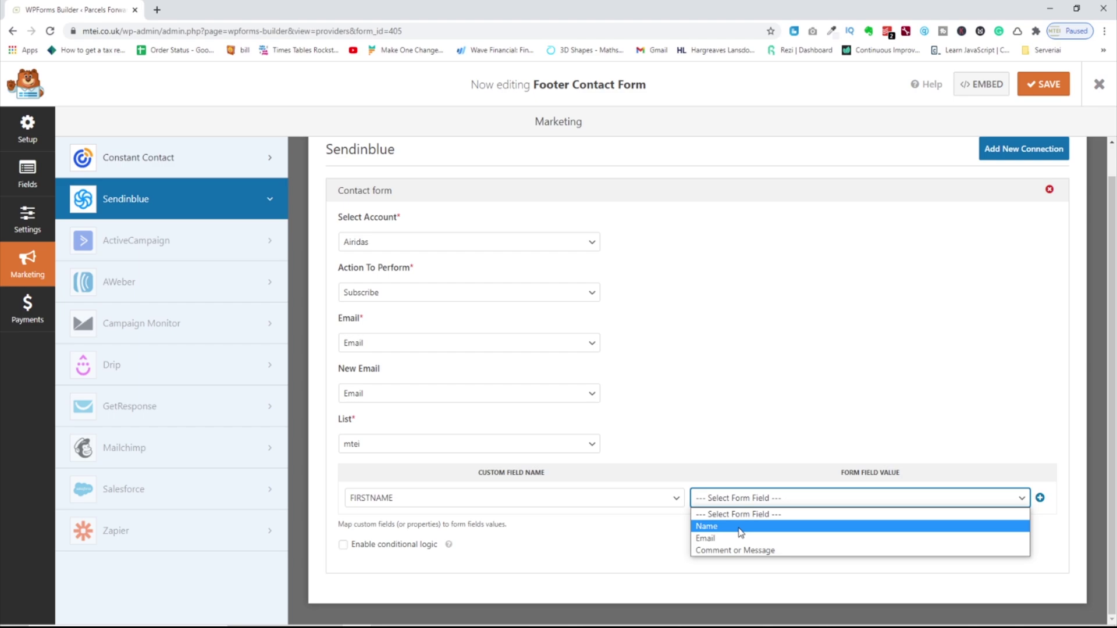
pyautogui.click(741, 526)
pyautogui.click(1041, 498)
pyautogui.click(611, 531)
pyautogui.press('Escape')
pyautogui.click(756, 530)
pyautogui.click(756, 581)
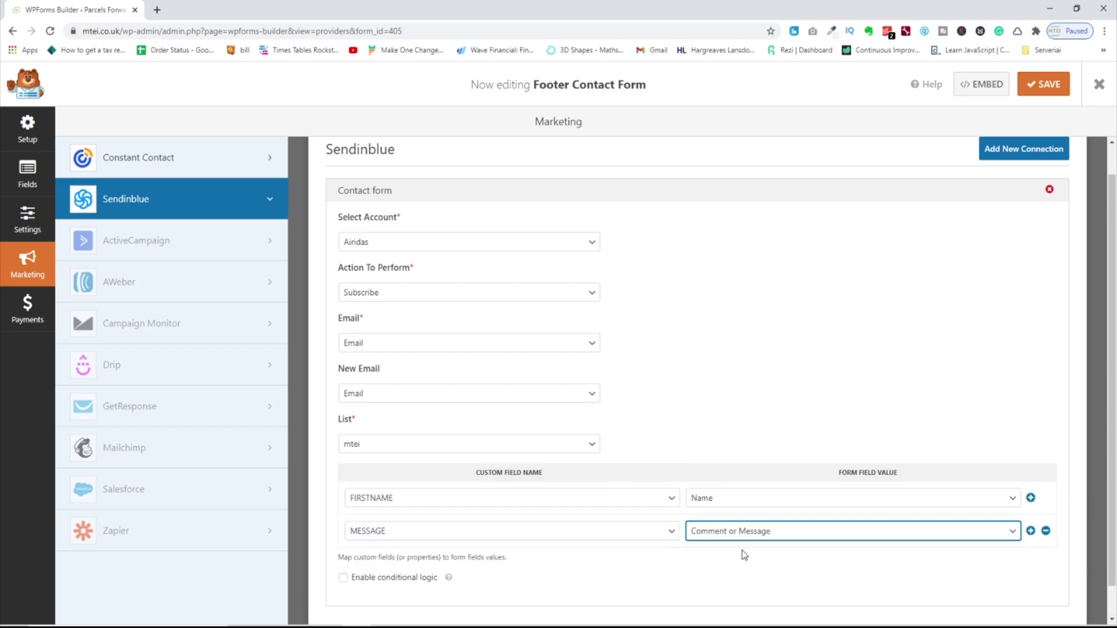
# Add a third mapping row with LASTNAME and save the form settings.
pyautogui.scroll(-1, 743, 564)
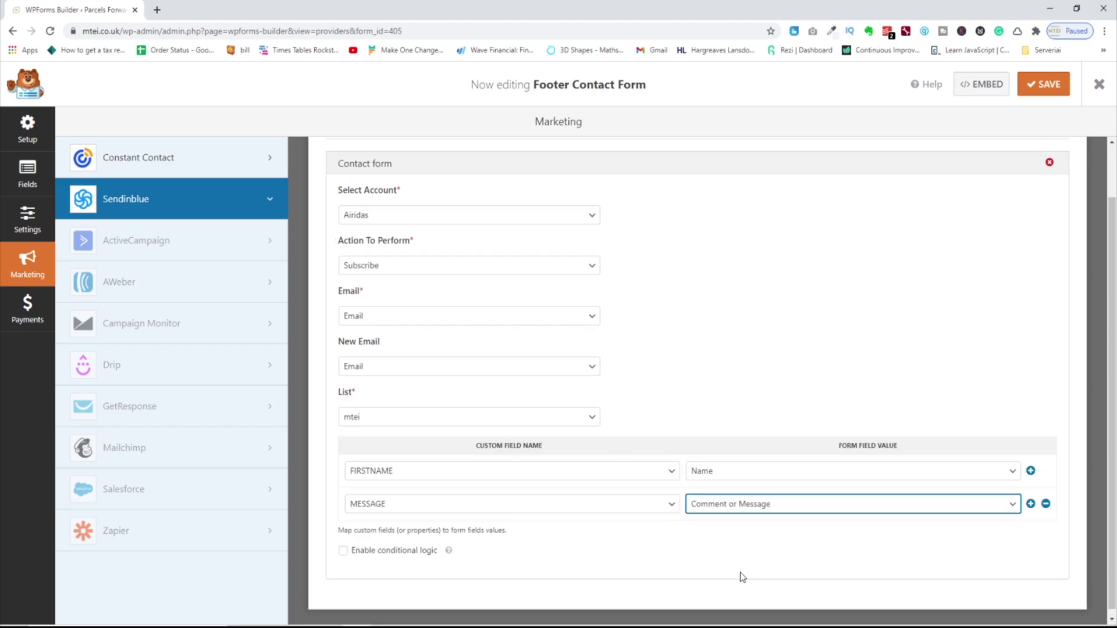
pyautogui.click(1030, 503)
pyautogui.click(664, 537)
pyautogui.click(663, 559)
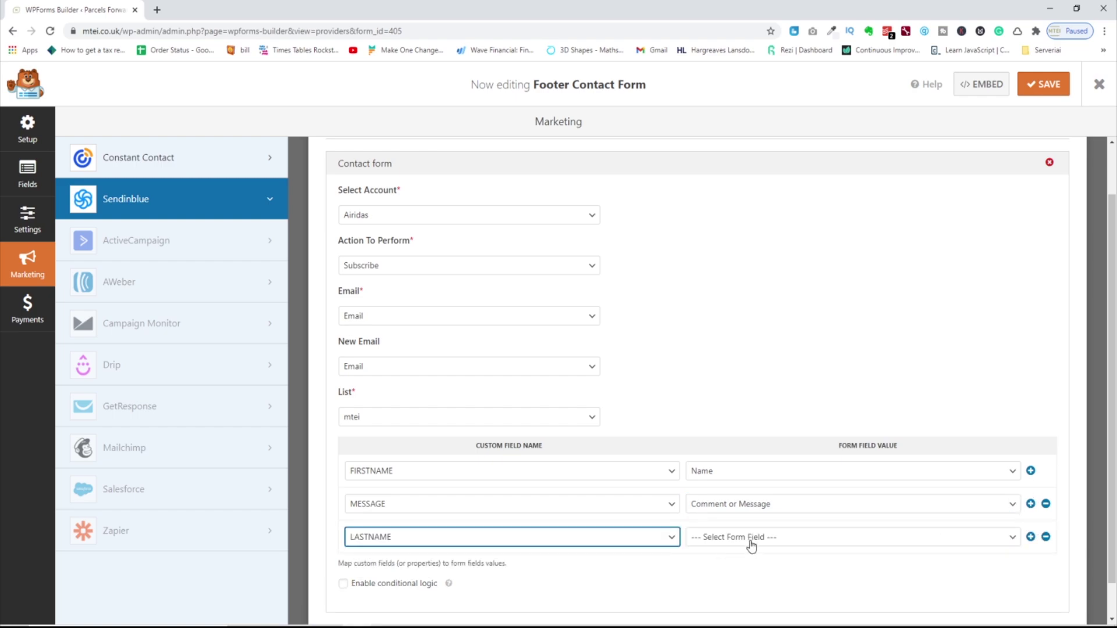
pyautogui.click(751, 536)
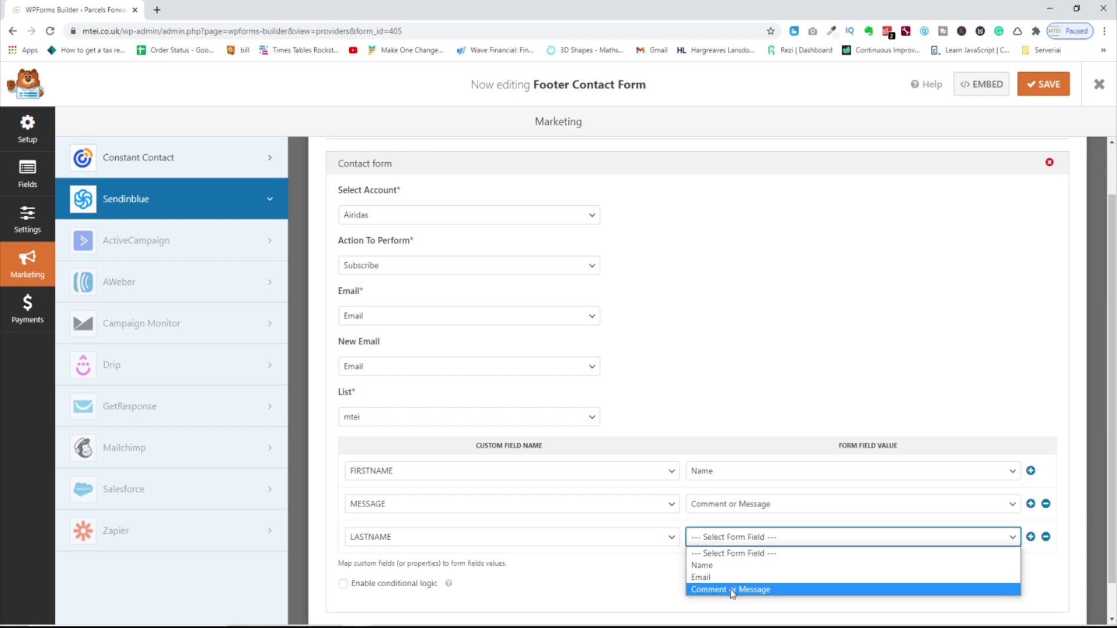
pyautogui.click(731, 532)
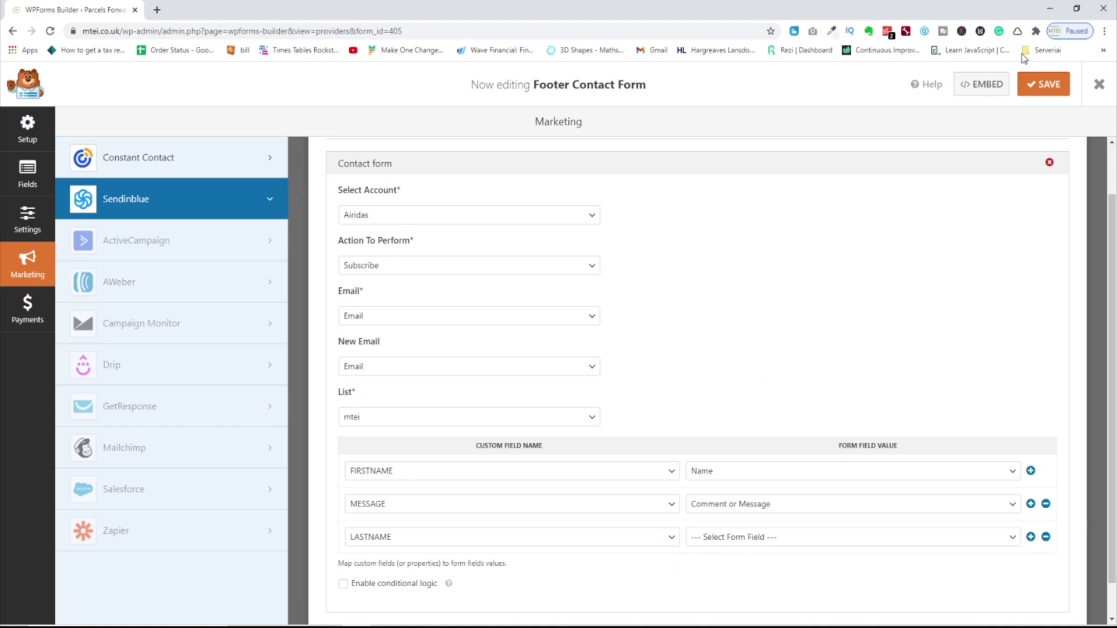
pyautogui.click(1038, 84)
# Drag a second Name field into the form and switch the top Name field to Simple format.
pyautogui.click(27, 185)
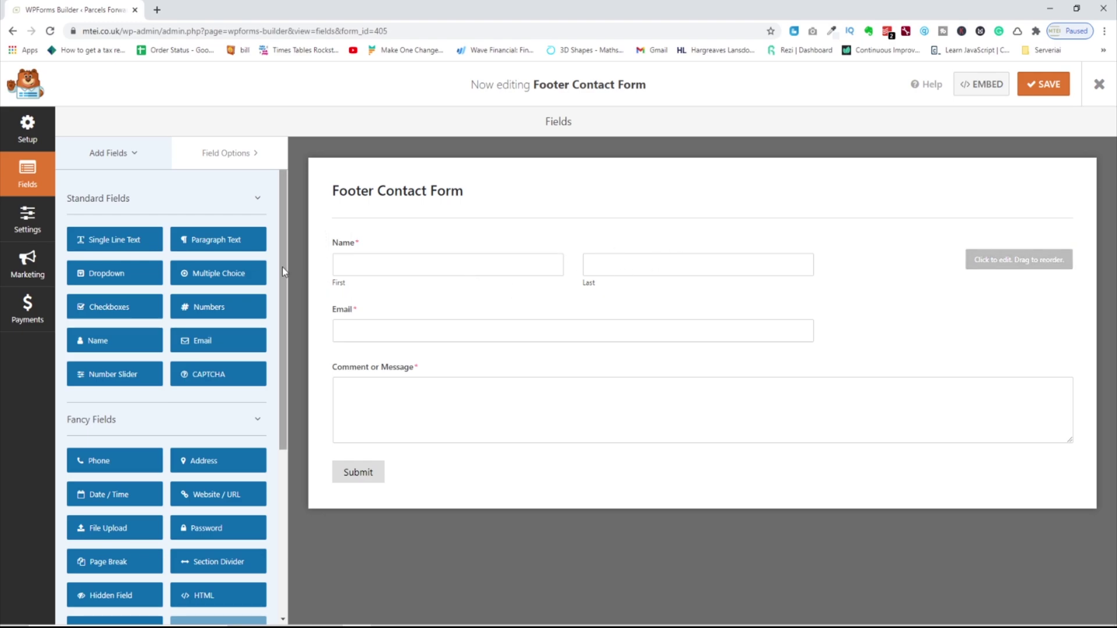
pyautogui.moveTo(126, 347); pyautogui.dragTo(403, 295)
pyautogui.click(418, 256)
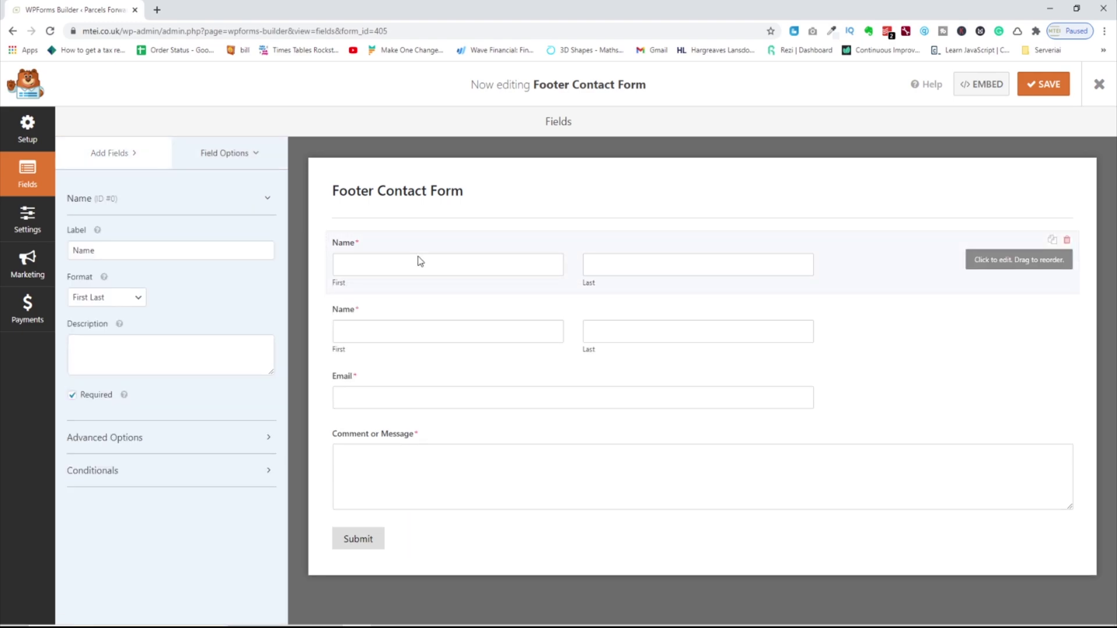
pyautogui.click(106, 297)
pyautogui.click(124, 320)
pyautogui.doubleClick(69, 252)
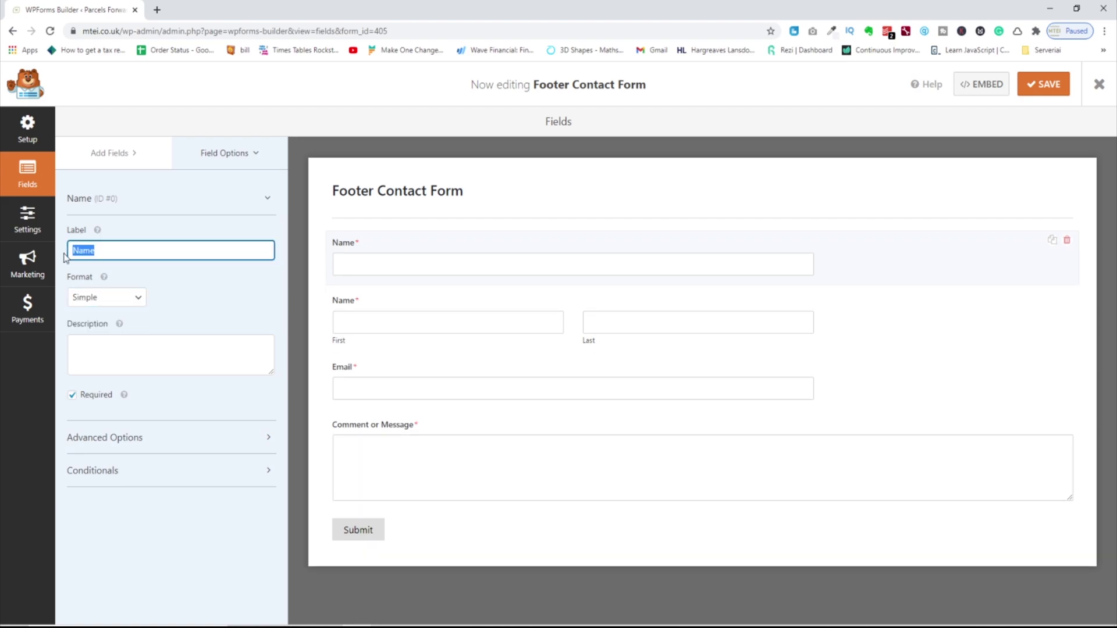
# Label the top field 'First Name' and make the second a Simple field labelled 'Last Name'.
pyautogui.write('first')
pyautogui.click(93, 276)
pyautogui.click(381, 312)
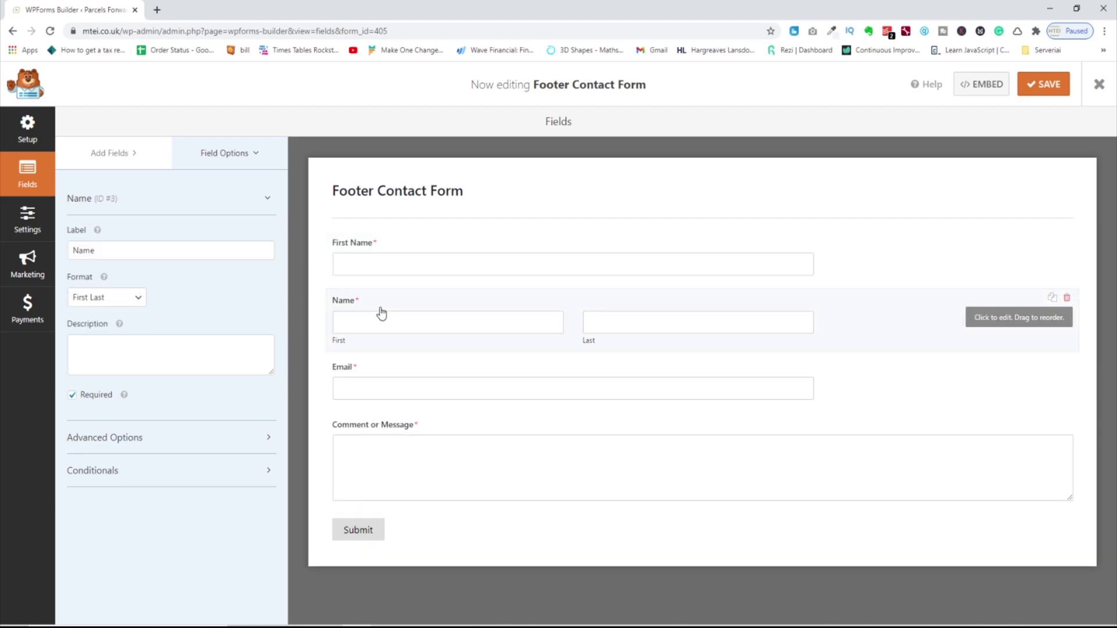
pyautogui.click(103, 299)
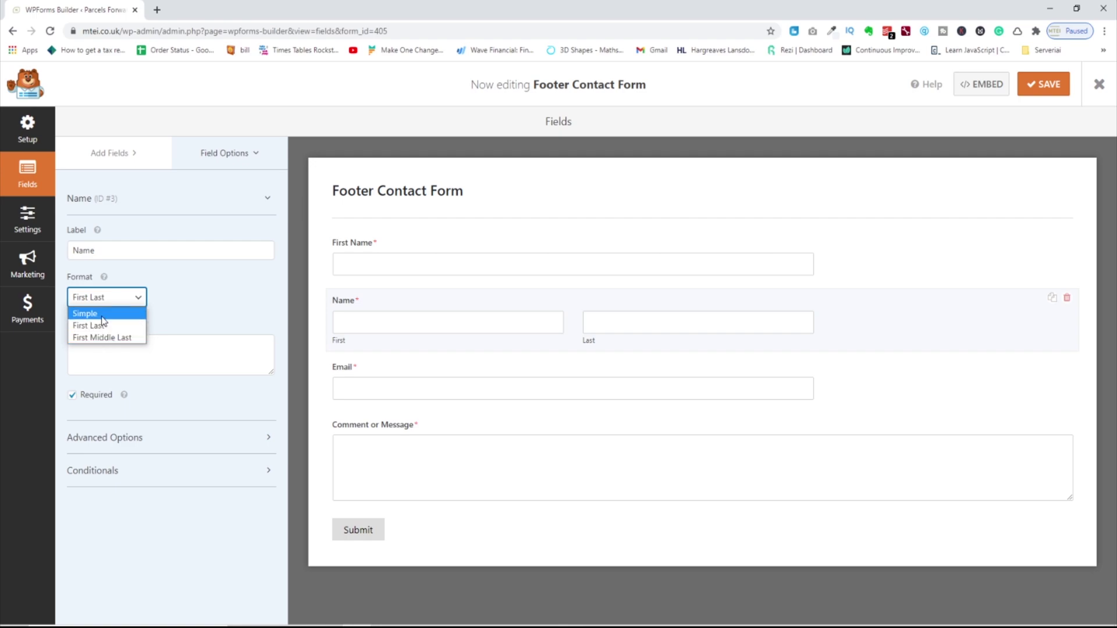
pyautogui.click(102, 314)
pyautogui.click(117, 254)
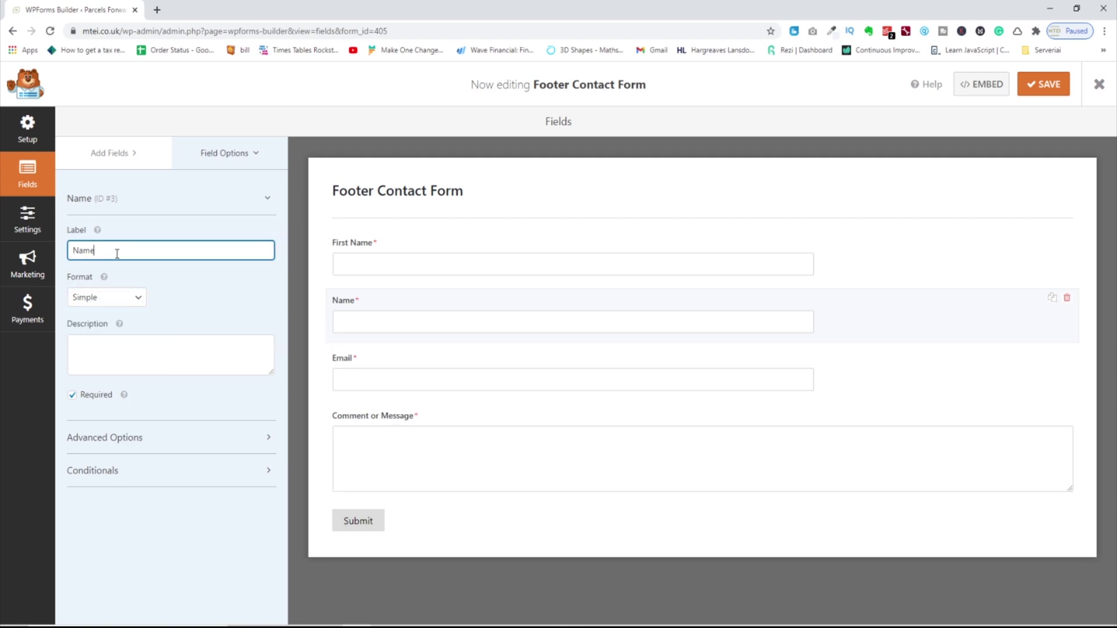
pyautogui.hotkey('ctrl', 'a')
pyautogui.write('Last Name')
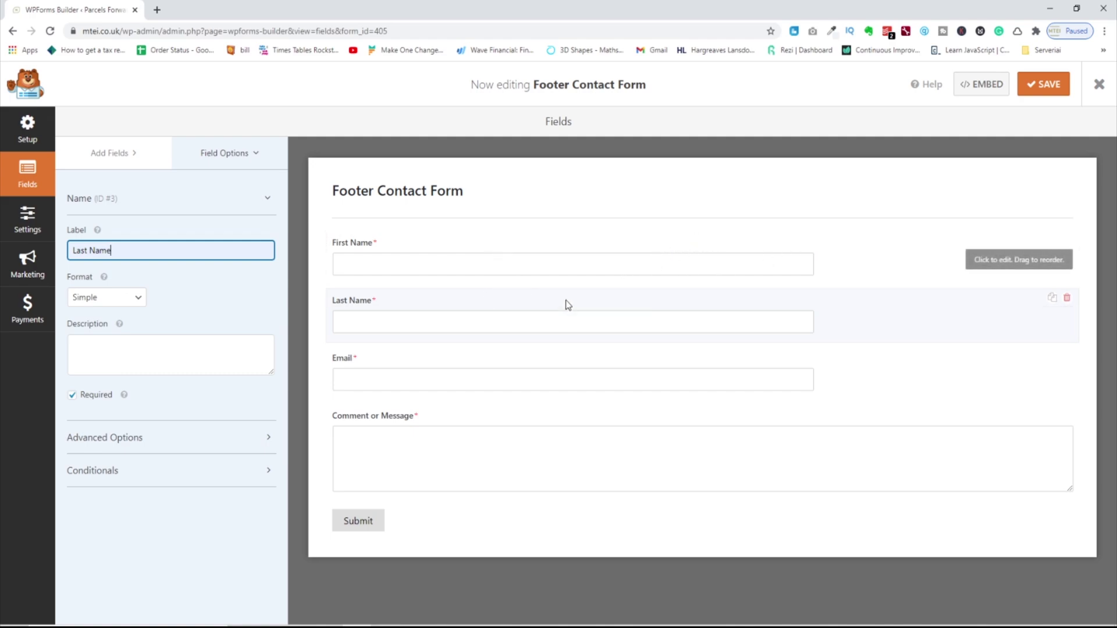
pyautogui.click(177, 437)
# Give Last Name the two-column layout's right half column.
pyautogui.scroll(-2, 174, 436)
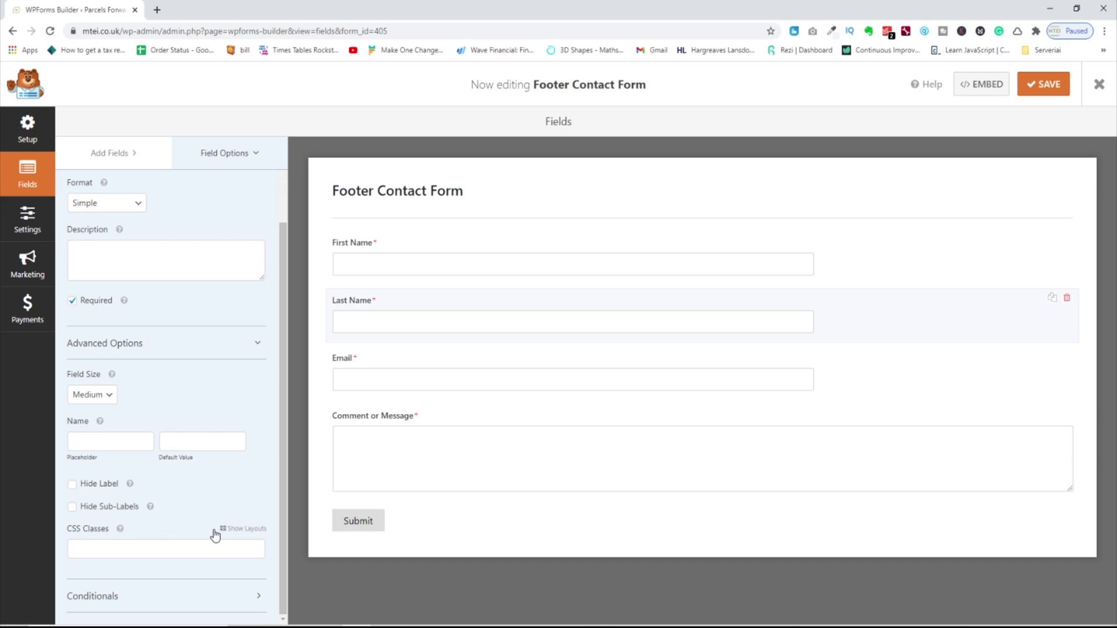
pyautogui.click(243, 530)
pyautogui.scroll(-2, 93, 506)
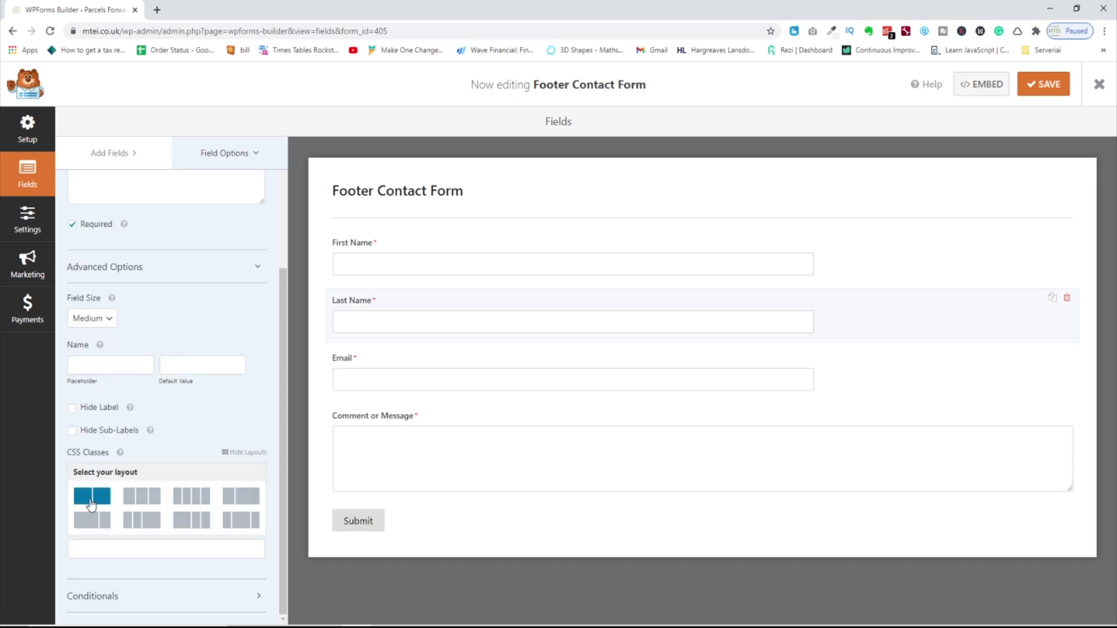
pyautogui.click(103, 504)
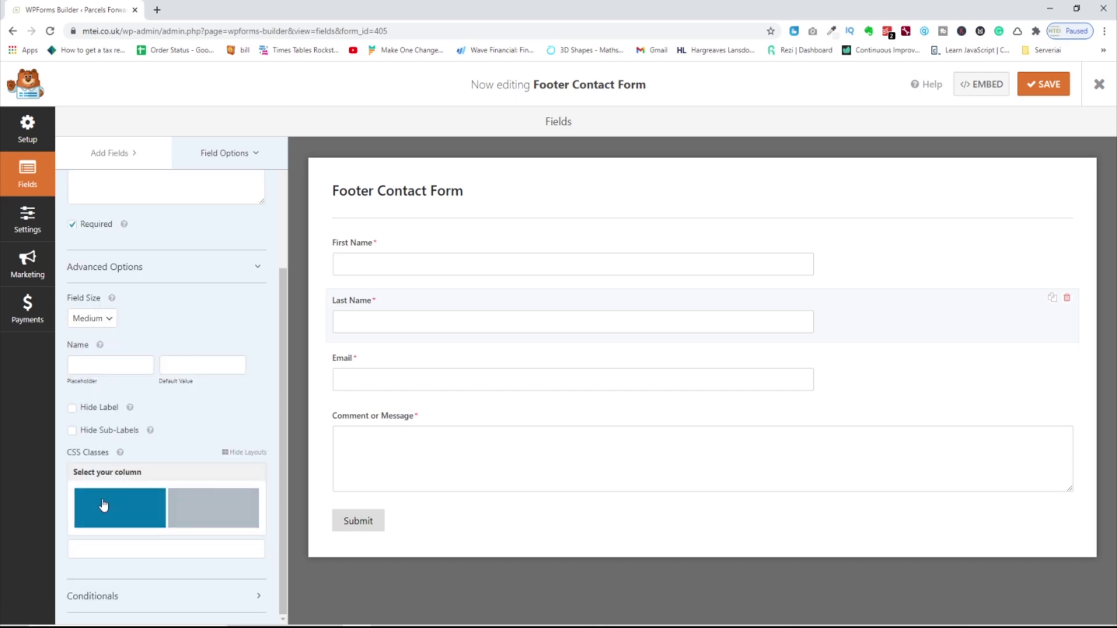
pyautogui.click(209, 519)
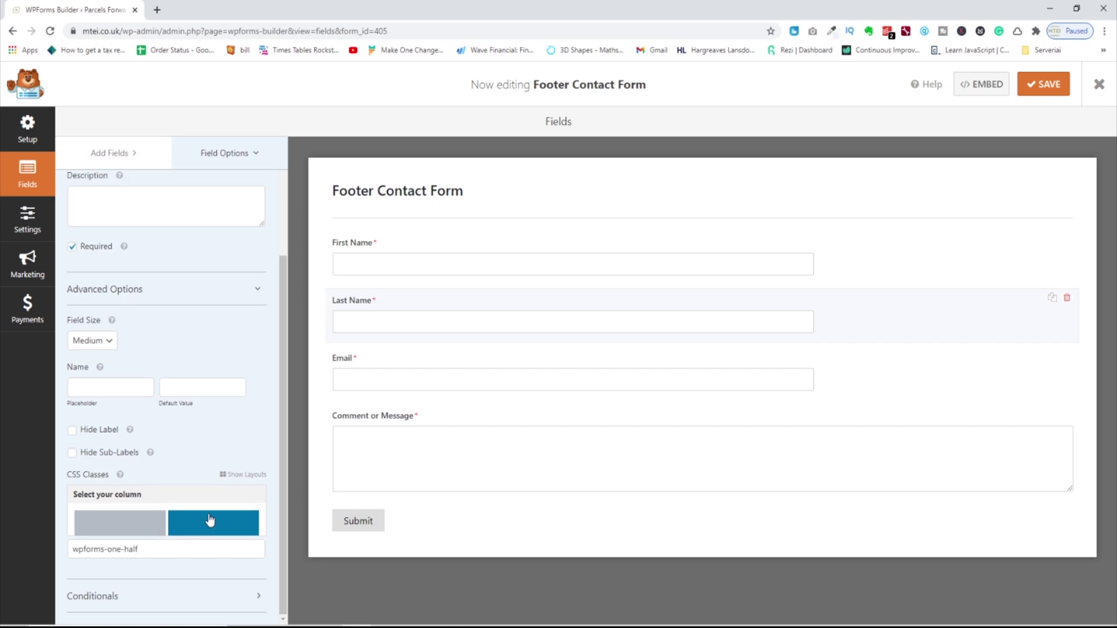
# Place First Name in the left half column and save the form.
pyautogui.click(631, 239)
pyautogui.click(197, 446)
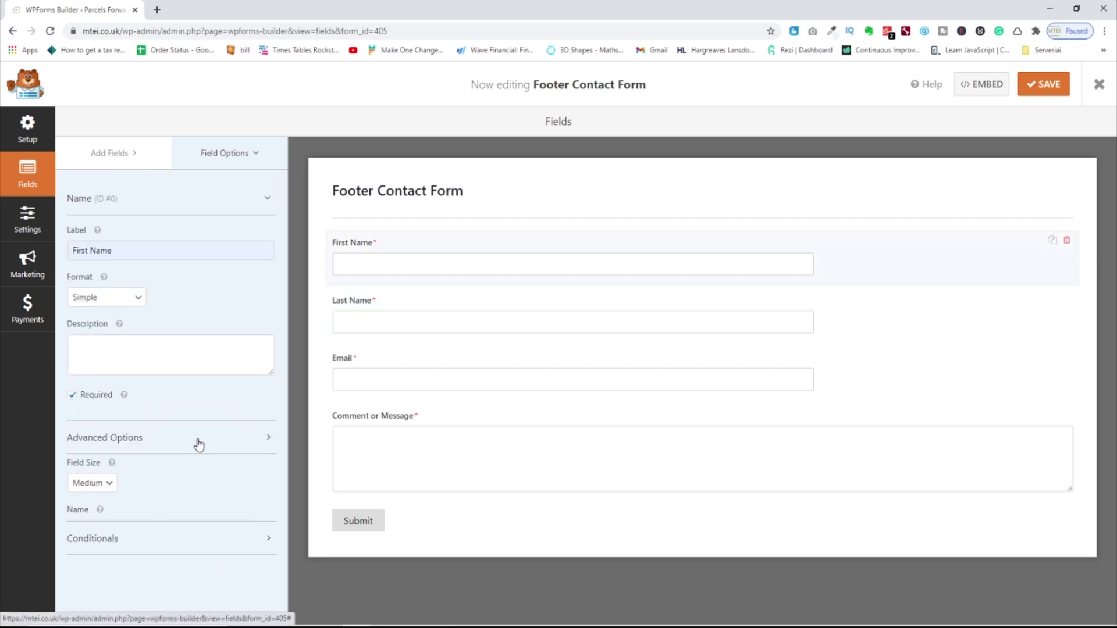
pyautogui.scroll(-2, 221, 488)
pyautogui.click(247, 529)
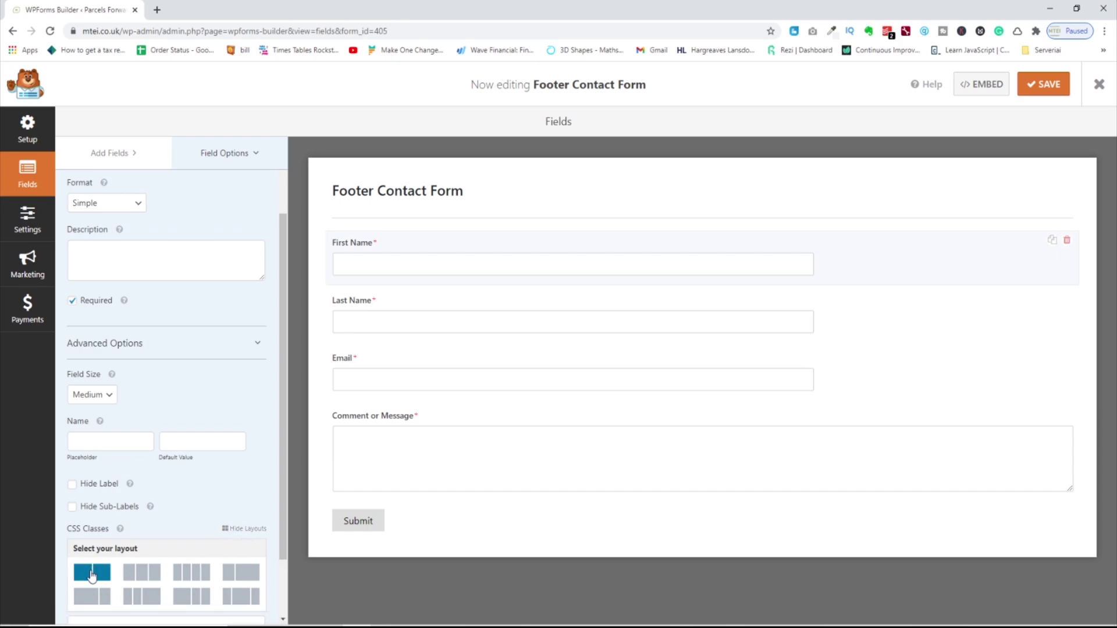
pyautogui.click(82, 574)
pyautogui.click(90, 590)
pyautogui.click(1043, 84)
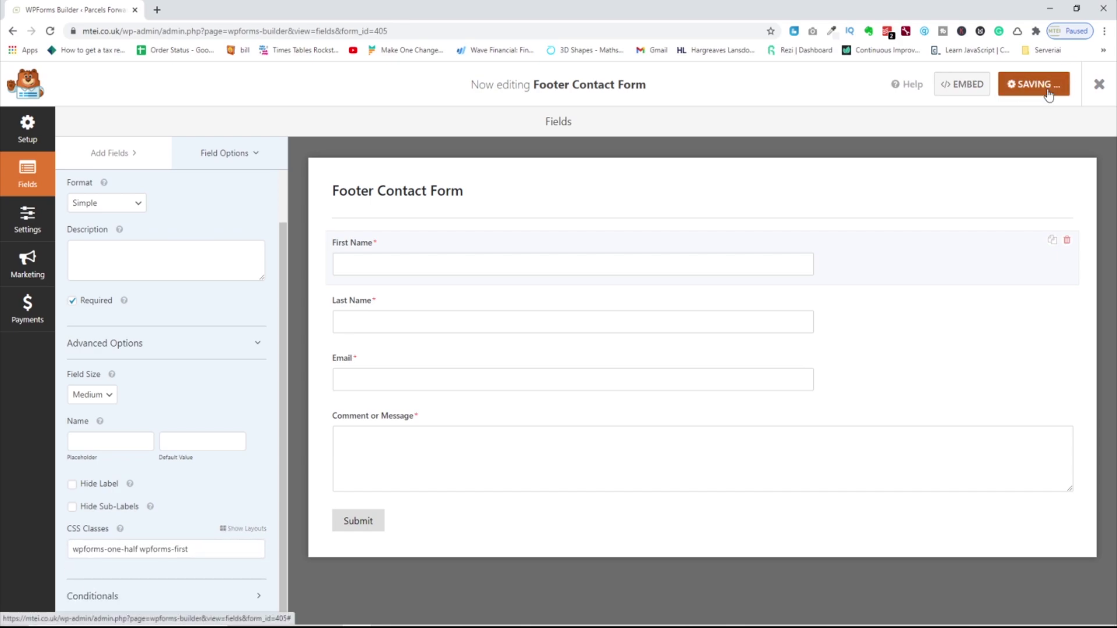
pyautogui.click(27, 266)
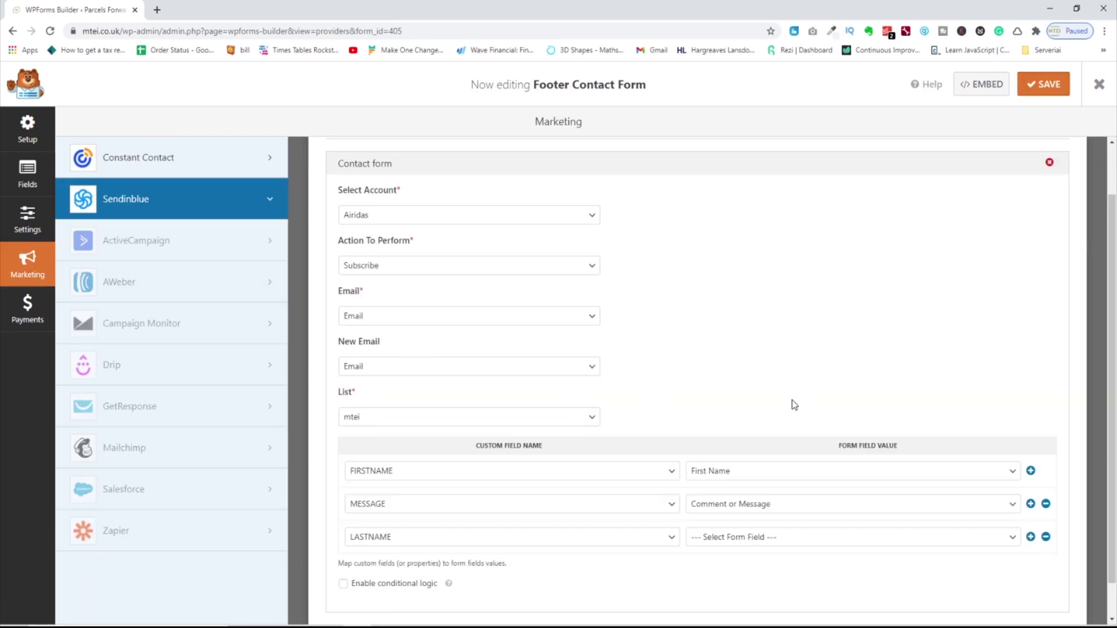
# Map Sendinblue's LASTNAME attribute to the Last Name field, save, and close the form builder.
pyautogui.scroll(-1, 793, 402)
pyautogui.click(756, 498)
pyautogui.click(756, 561)
pyautogui.click(1049, 84)
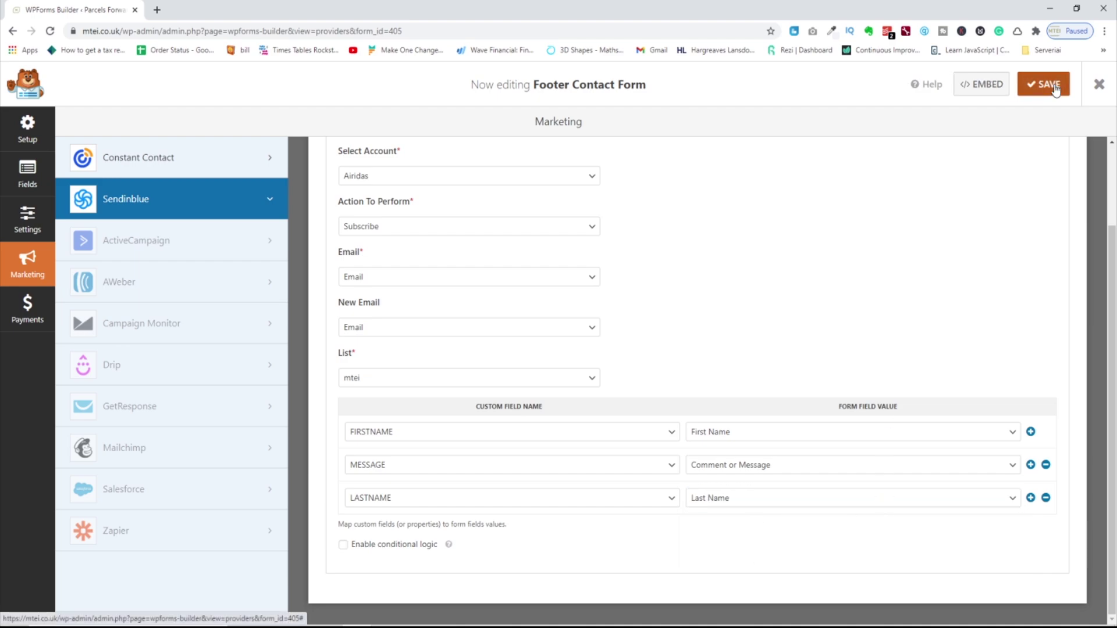
pyautogui.click(1099, 84)
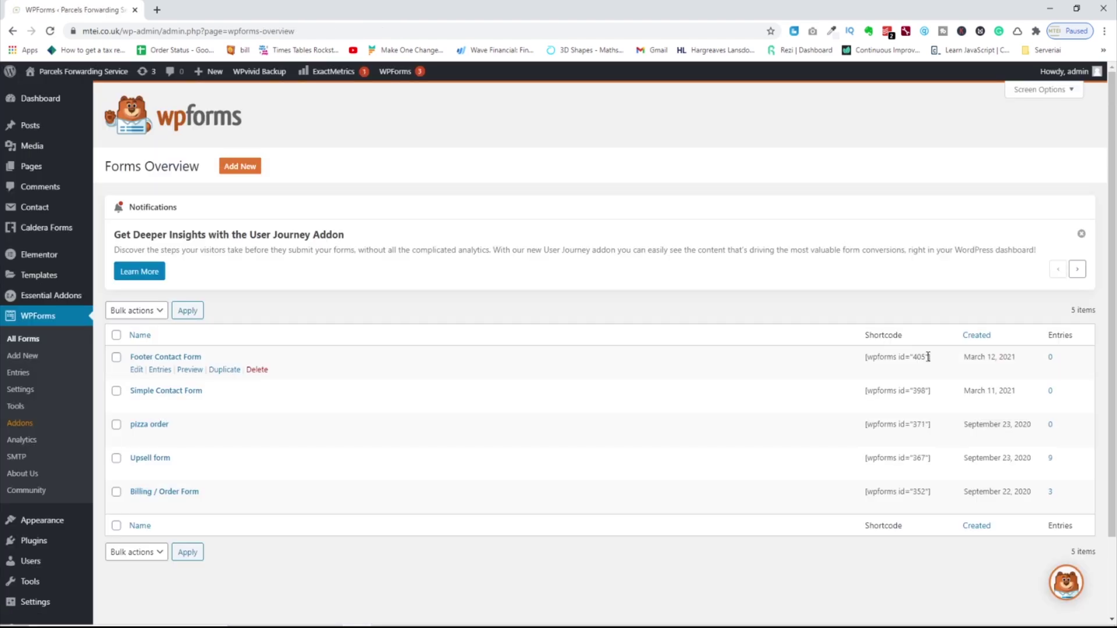
# Select the Footer Contact Form shortcode, visit the site, and open the Customizer's widget settings.
pyautogui.tripleClick(870, 360)
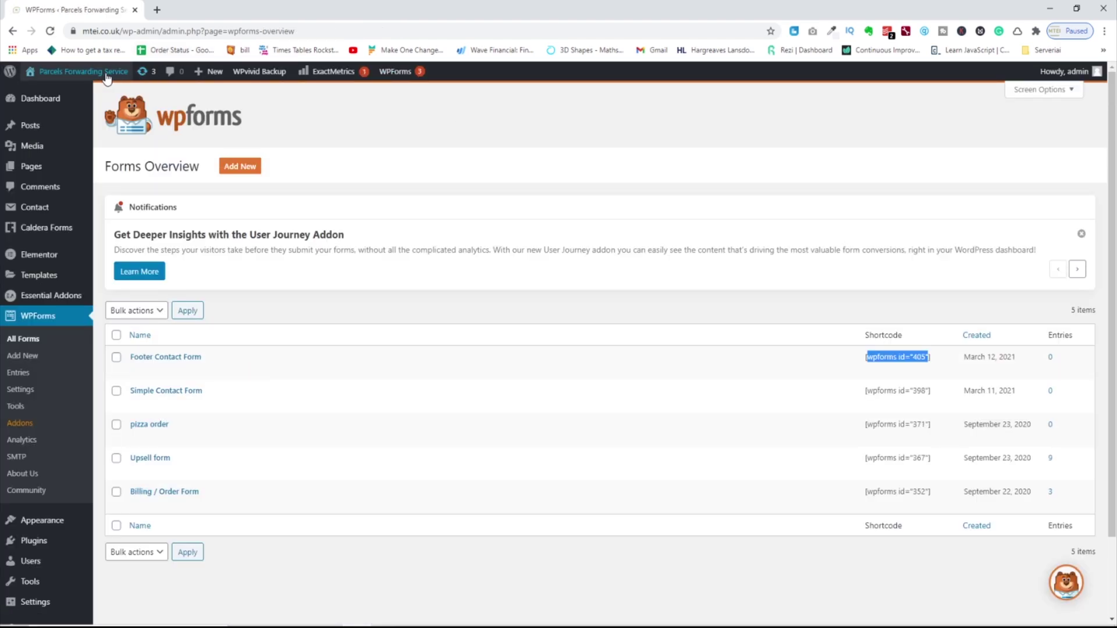
pyautogui.click(53, 82)
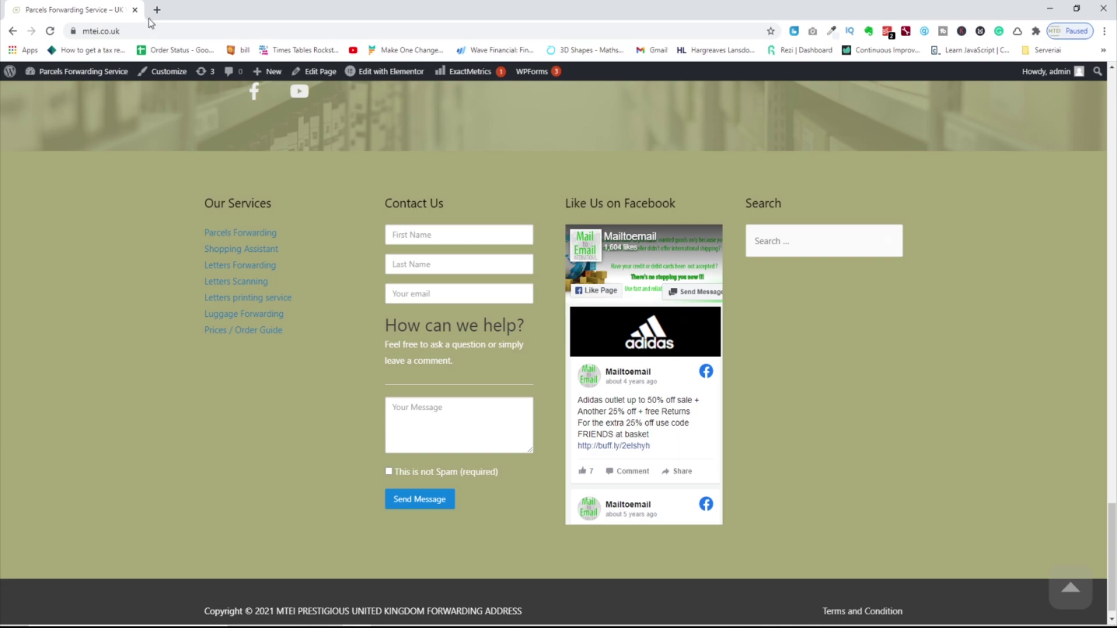
pyautogui.click(165, 76)
pyautogui.click(87, 422)
# Add a WPForms widget showing Footer Contact Form to Footer Widget Area 2.
pyautogui.click(136, 263)
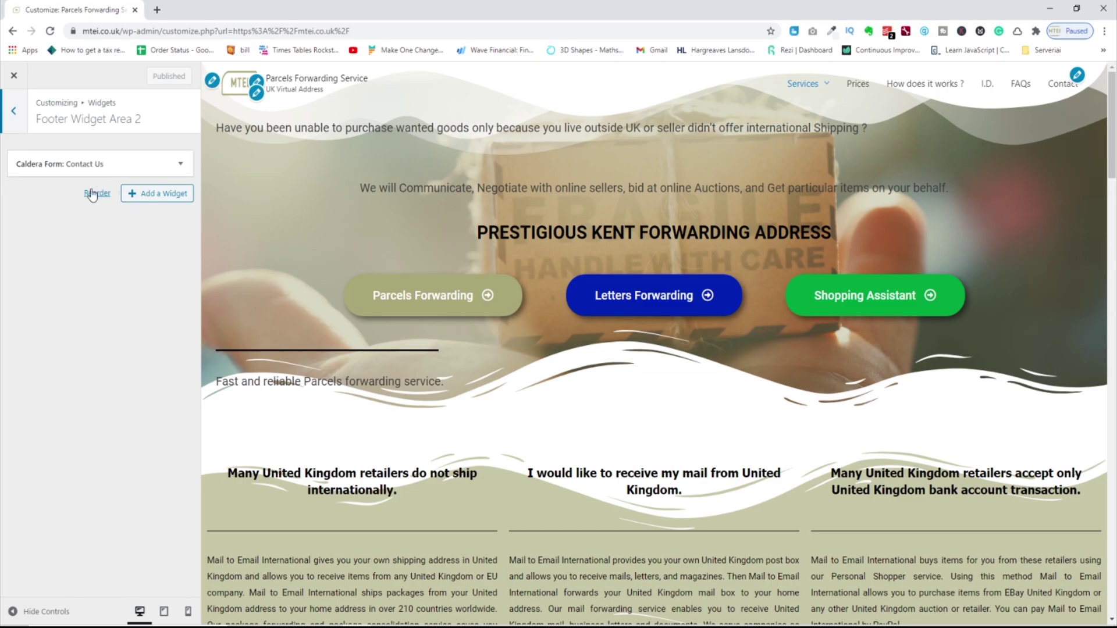
pyautogui.click(154, 195)
pyautogui.scroll(-10, 285, 349)
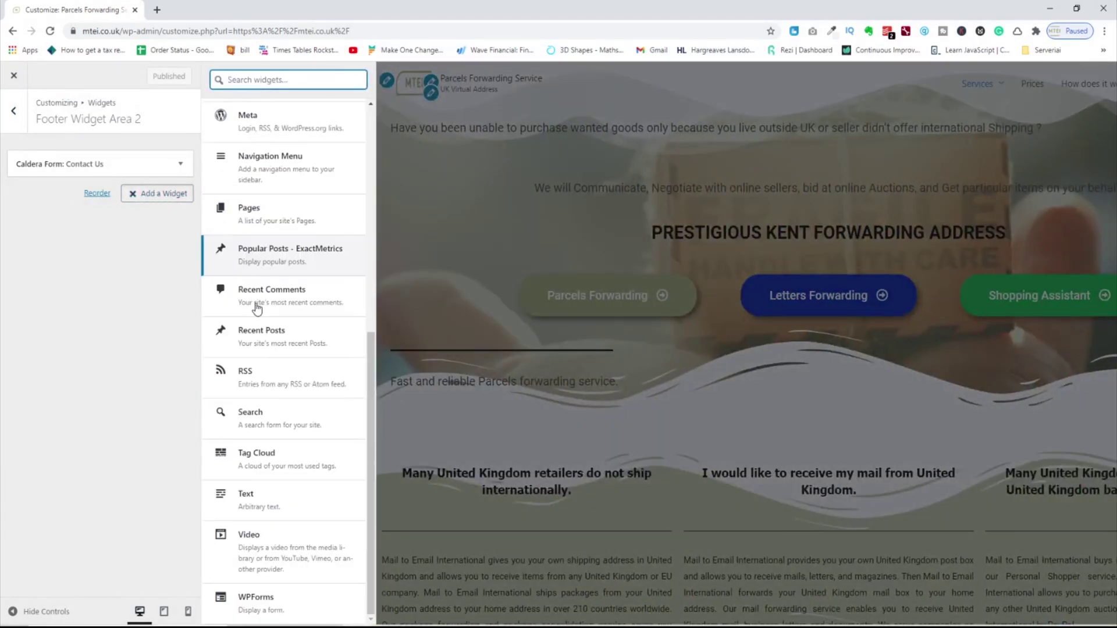
pyautogui.click(281, 605)
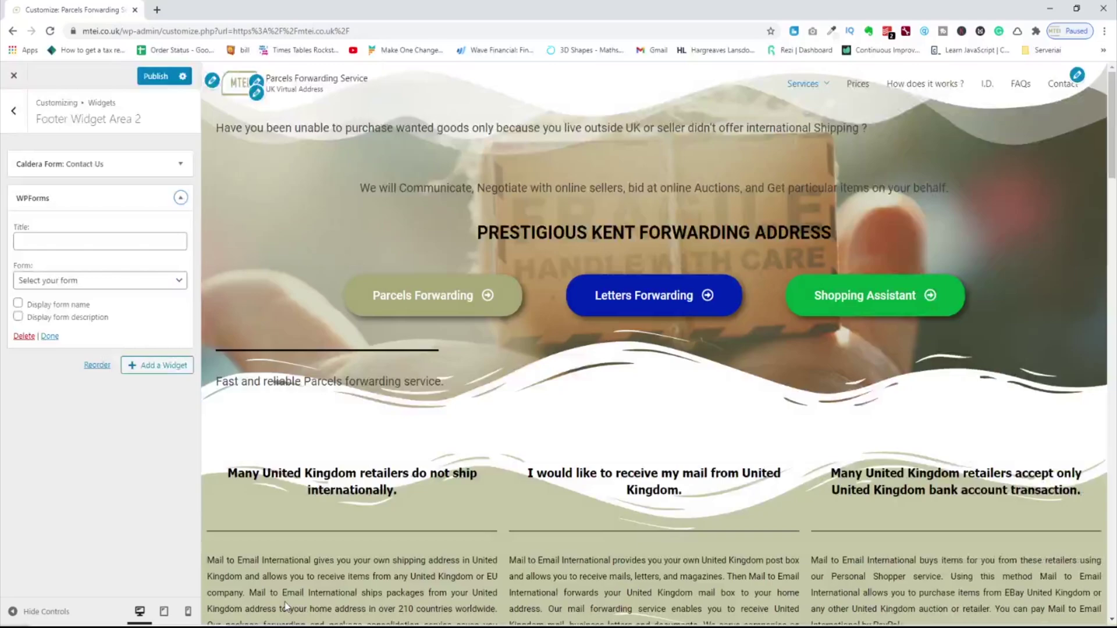
pyautogui.click(88, 287)
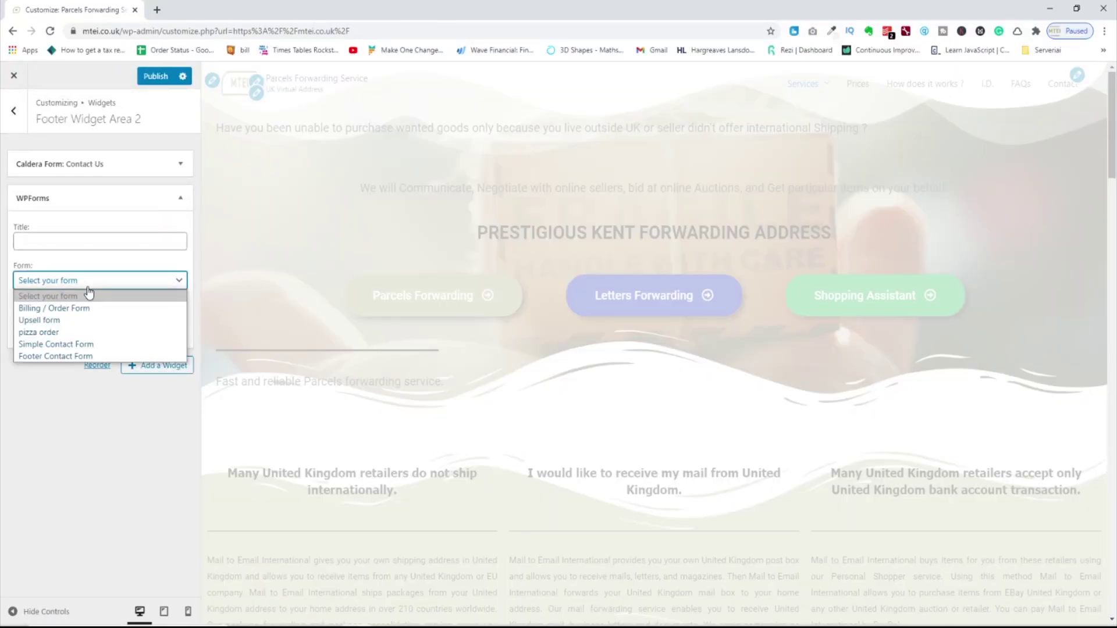
pyautogui.click(123, 357)
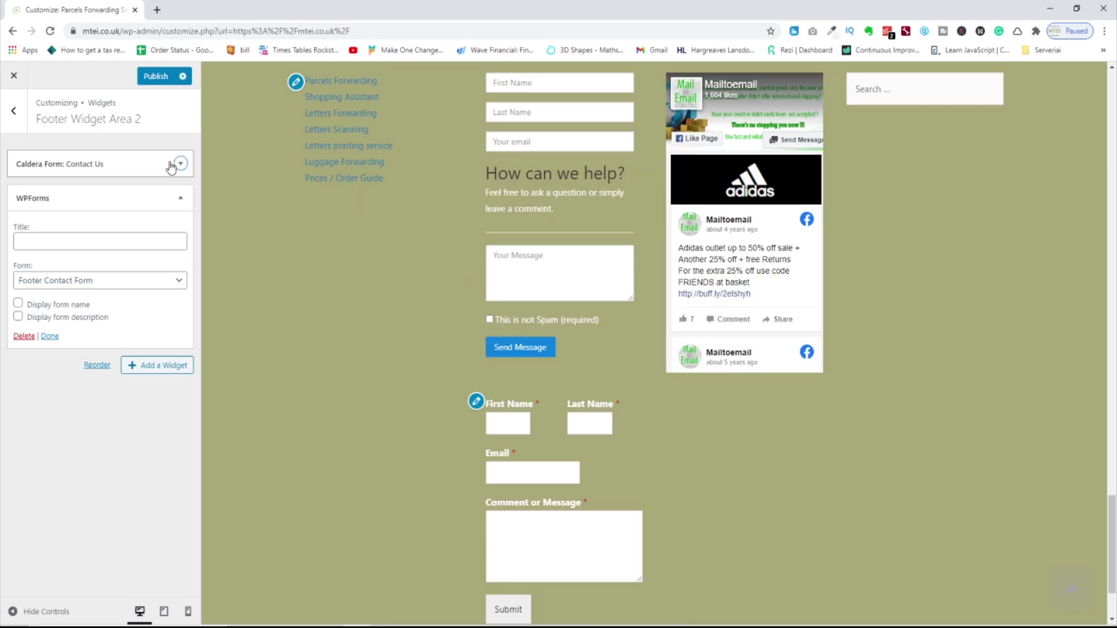
# Remove the old Caldera contact widget and publish the footer changes.
pyautogui.click(171, 165)
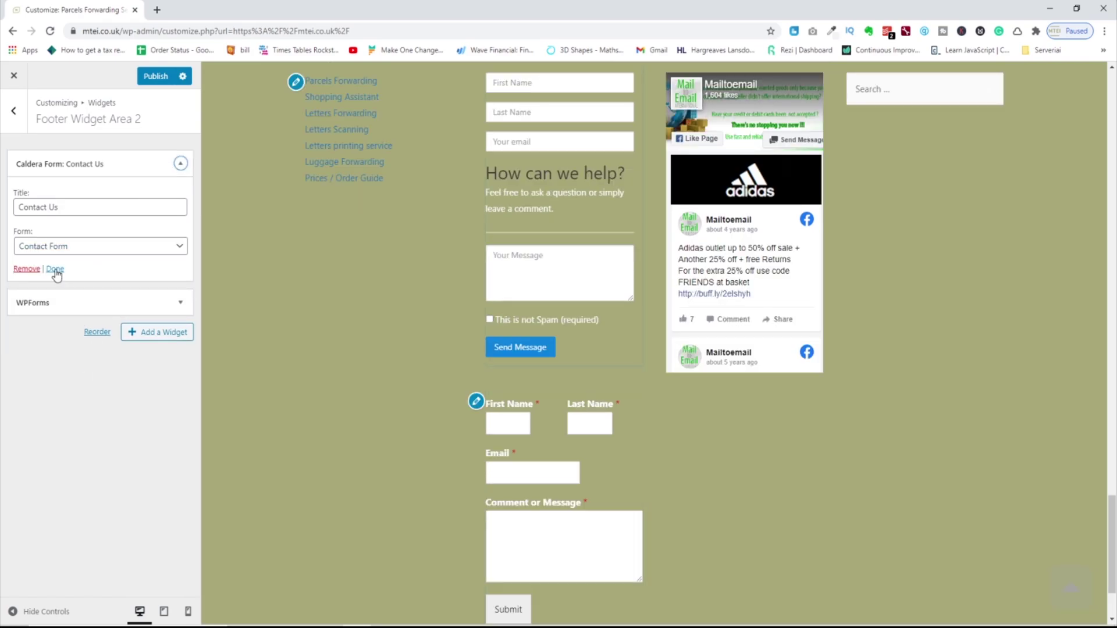
pyautogui.click(27, 270)
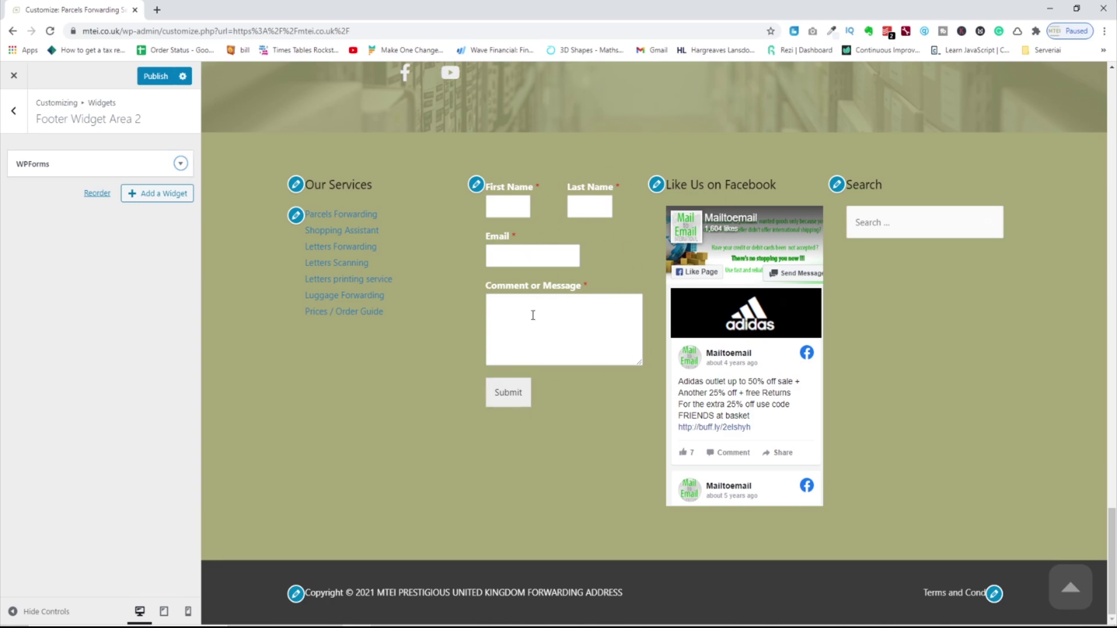
pyautogui.click(145, 80)
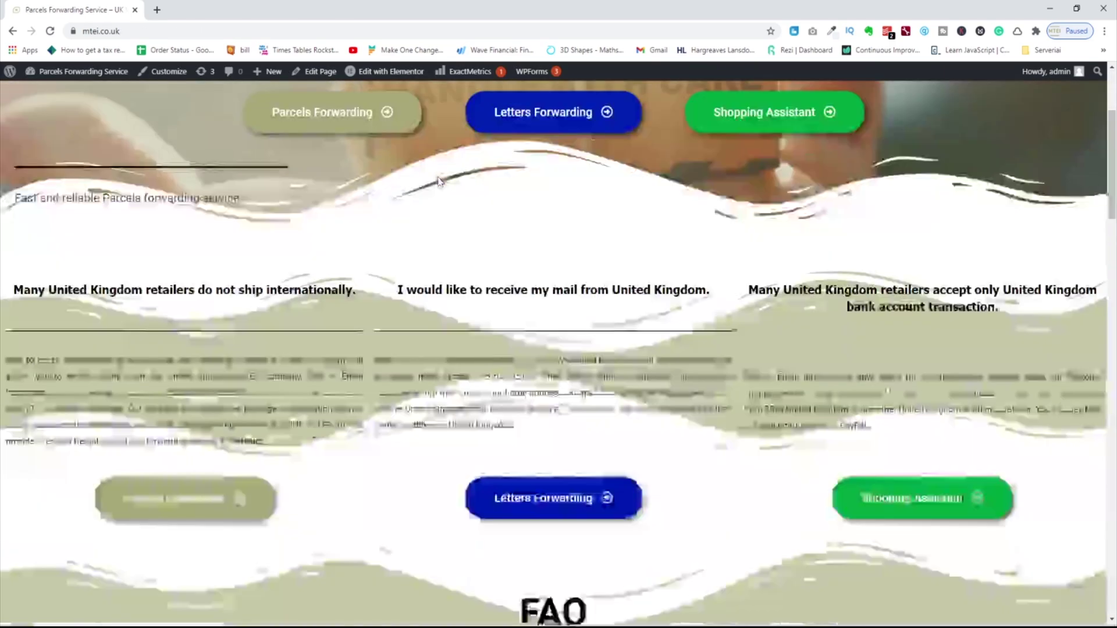
# Submit the footer form with a test first and last name, a saved e-mail and message Hello.
pyautogui.scroll(-20, 439, 181)
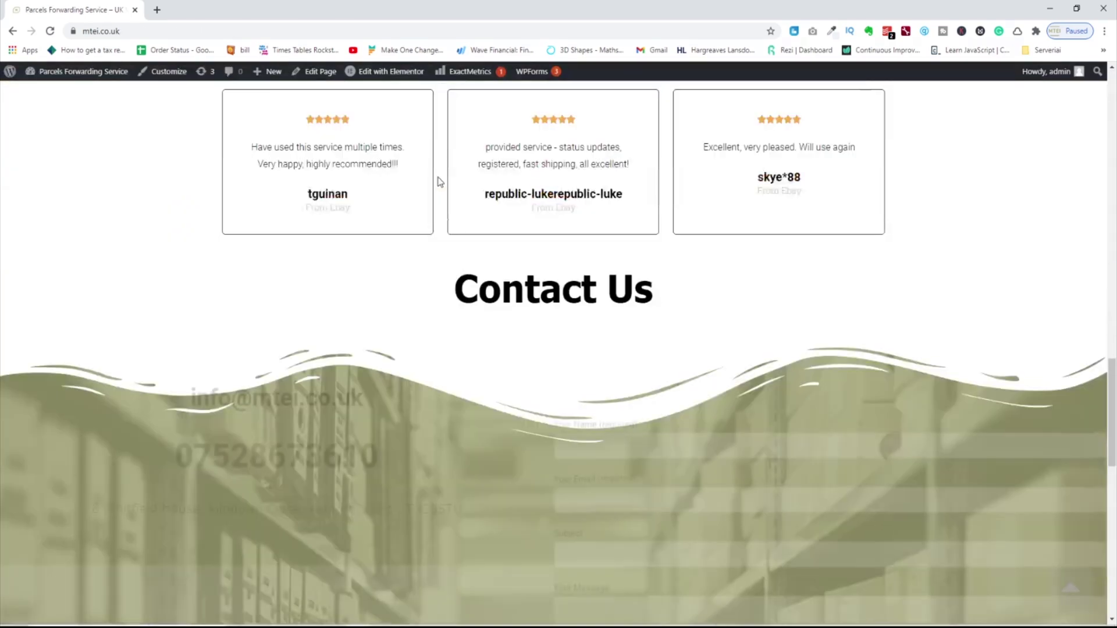
pyautogui.scroll(-2, 439, 180)
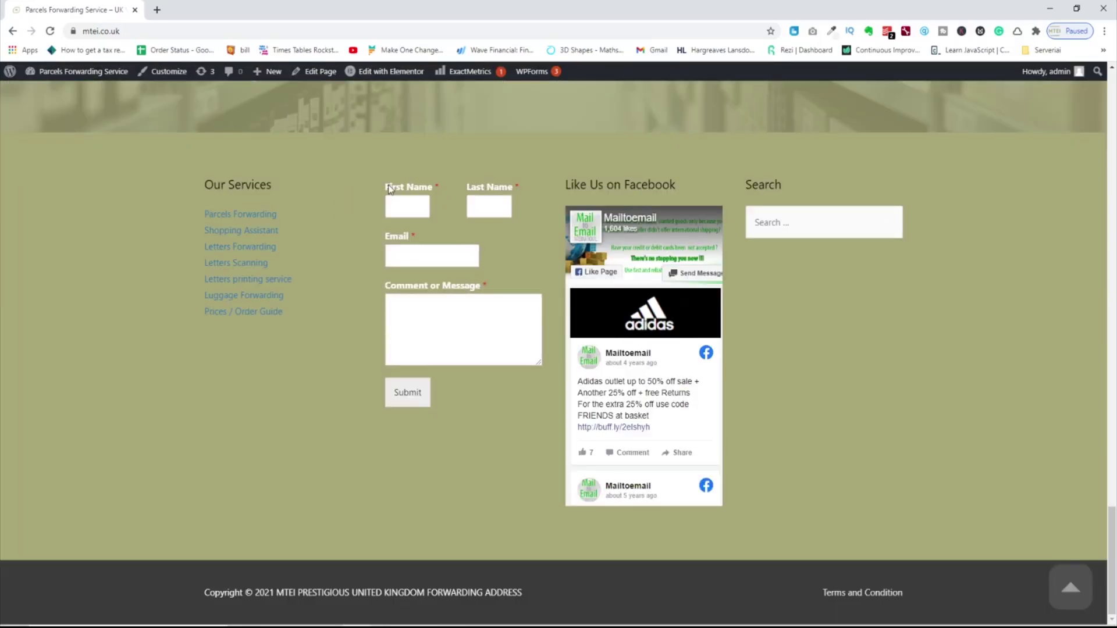
pyautogui.click(407, 212)
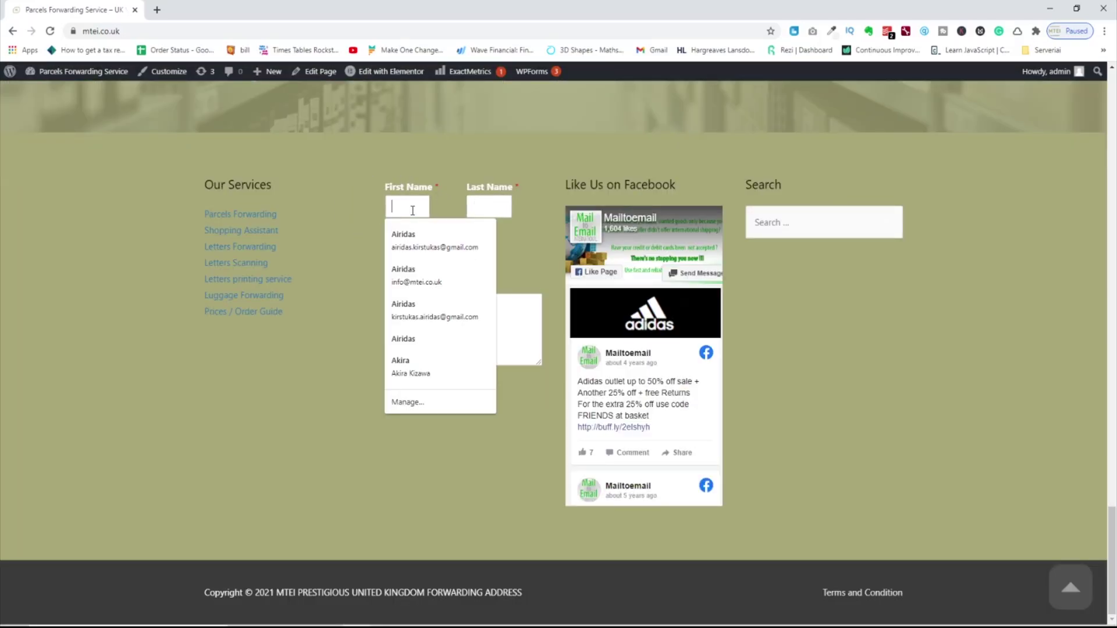
pyautogui.write('Air')
pyautogui.click(484, 207)
pyautogui.write('John')
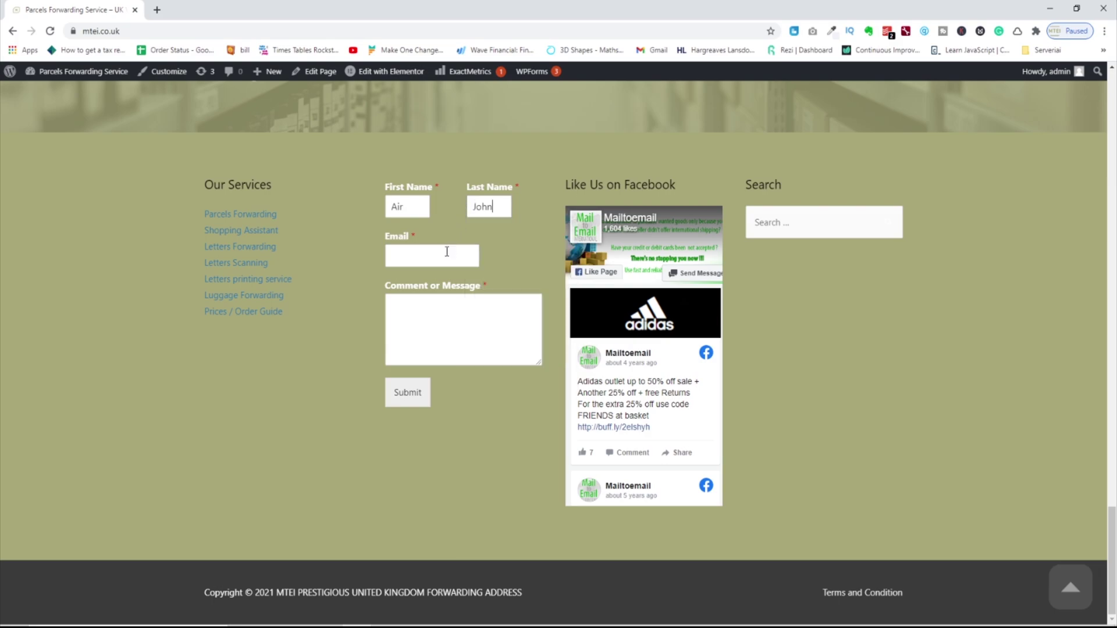
pyautogui.click(446, 254)
pyautogui.click(430, 354)
pyautogui.click(424, 329)
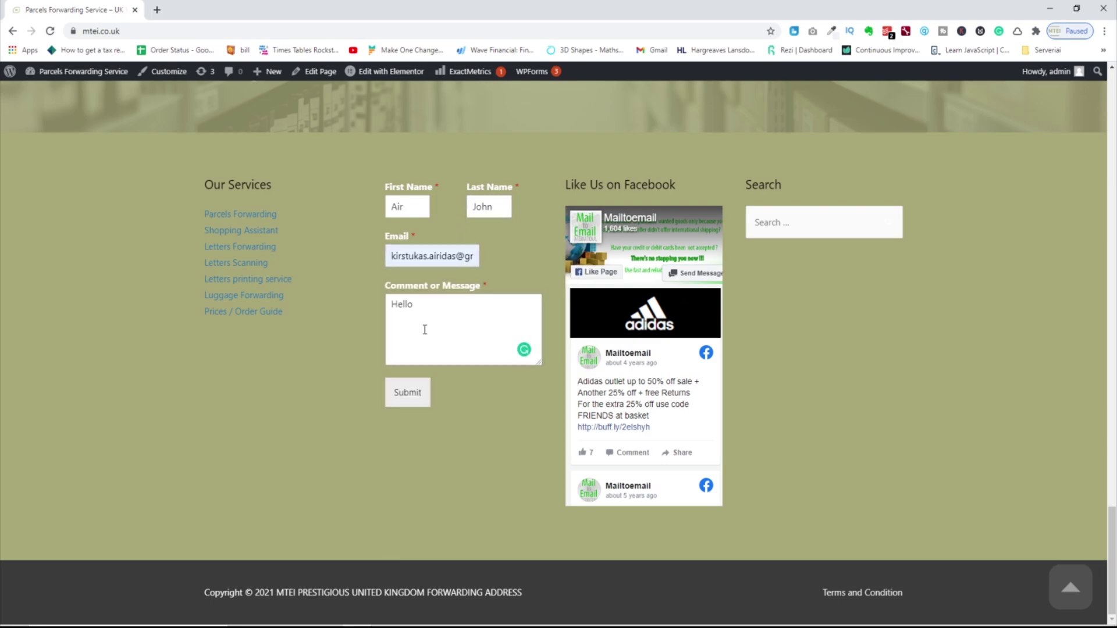
pyautogui.click(418, 392)
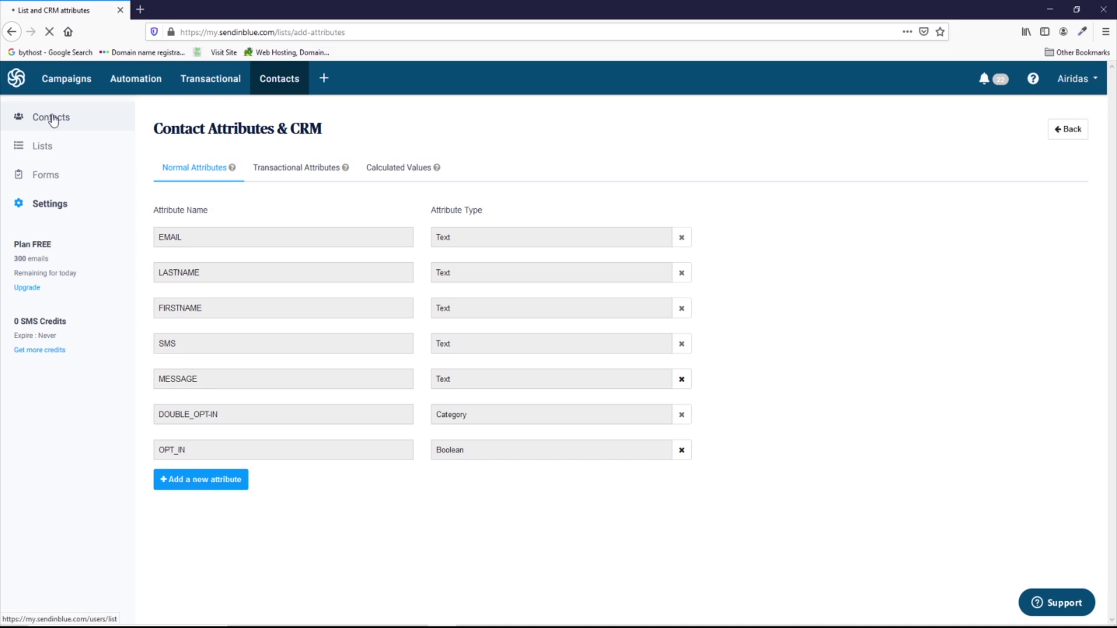
# Open the mtei list under Contacts > Lists to view the received test contact.
pyautogui.click(42, 145)
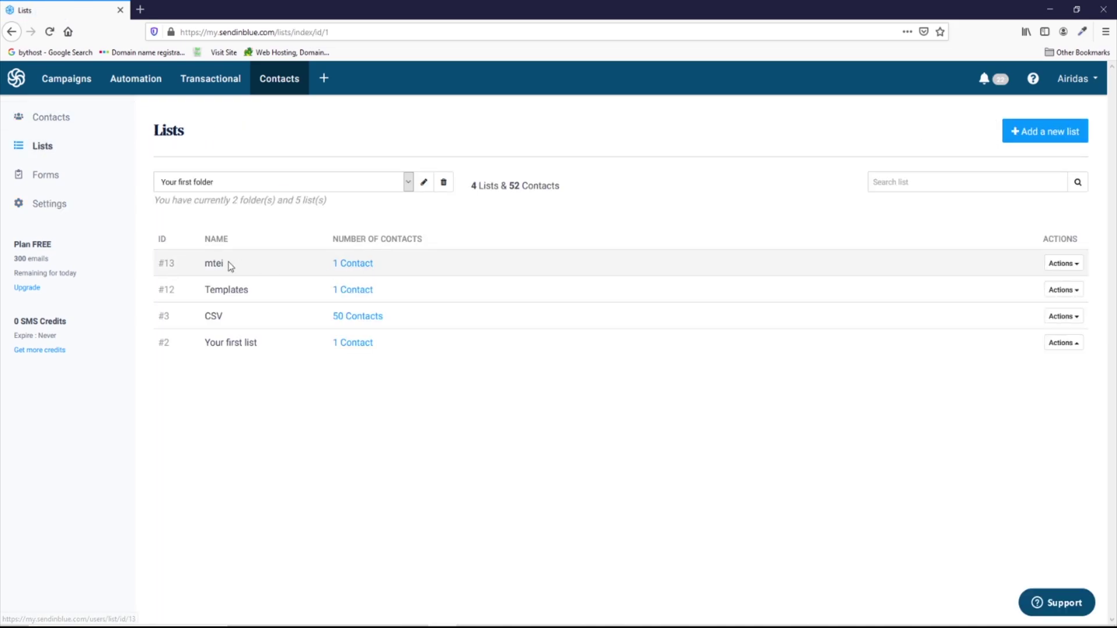
pyautogui.click(351, 264)
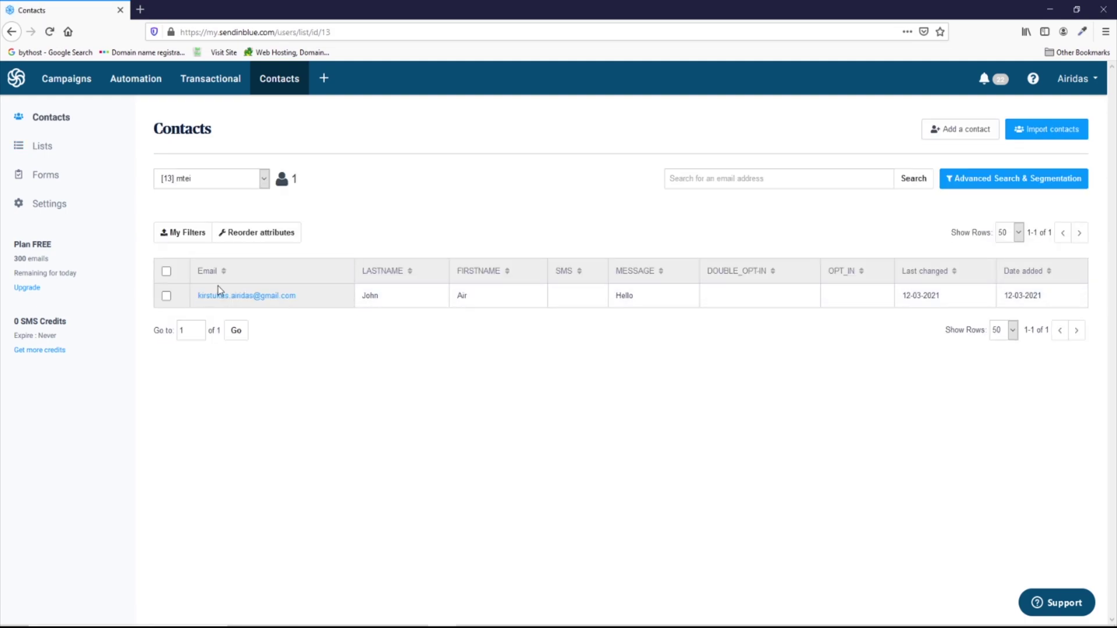